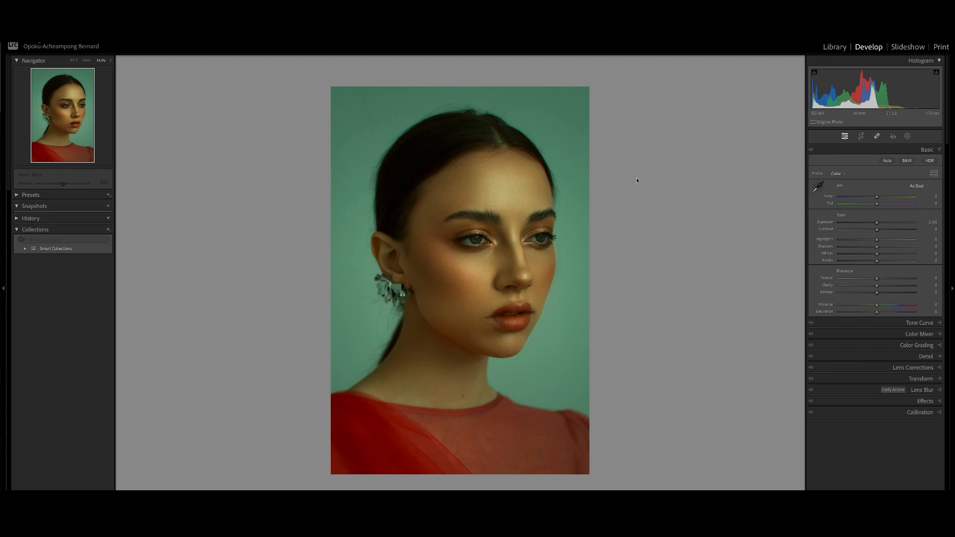
# Open masking and draw a radial gradient mask over the woman's face.
pyautogui.click(927, 150)
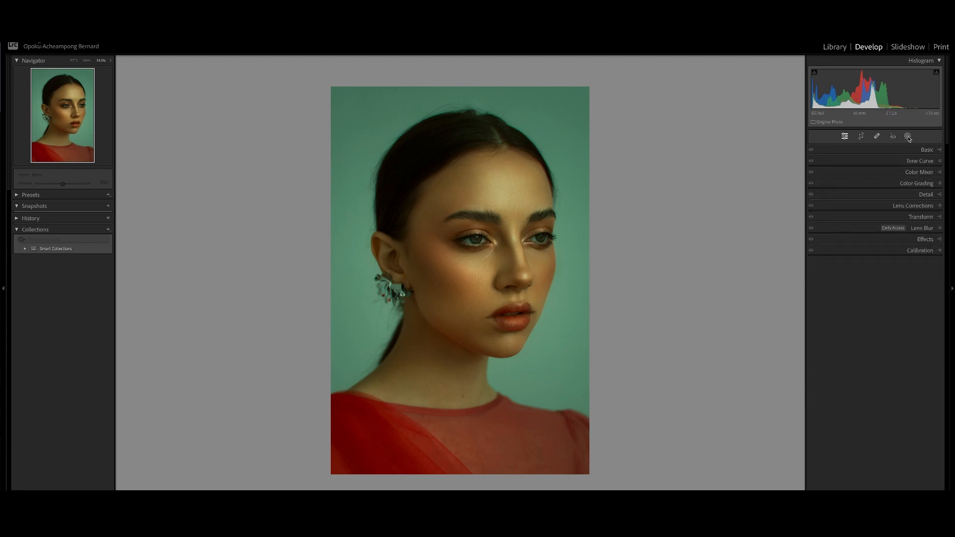
pyautogui.click(908, 136)
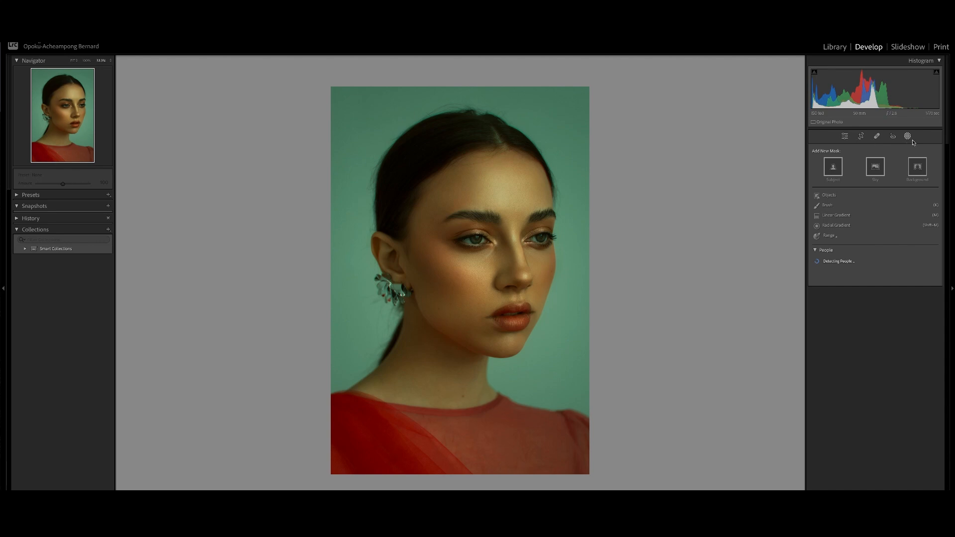
pyautogui.click(835, 227)
pyautogui.moveTo(478, 235); pyautogui.dragTo(638, 419)
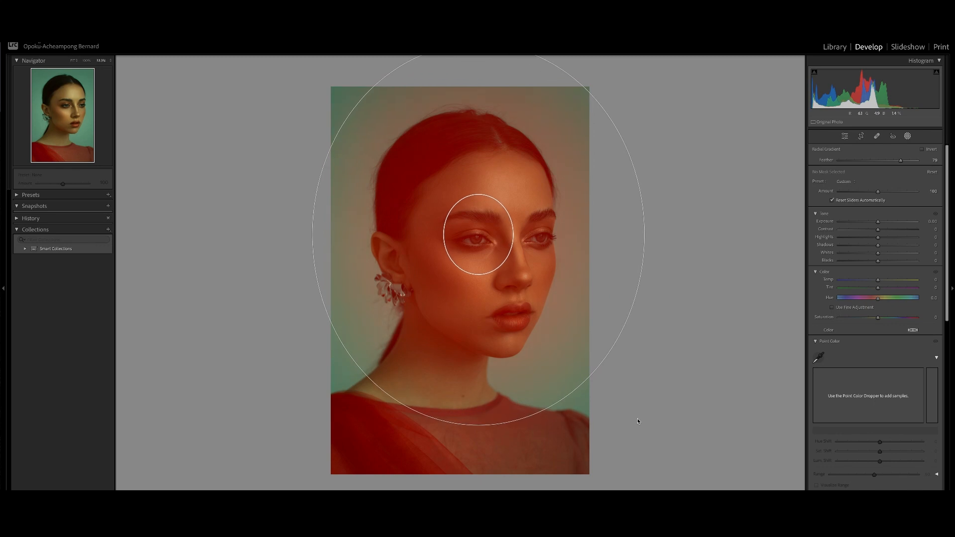
# Reposition and resize the radial gradient so it surrounds the head and shoulders.
pyautogui.moveTo(482, 242); pyautogui.dragTo(510, 247)
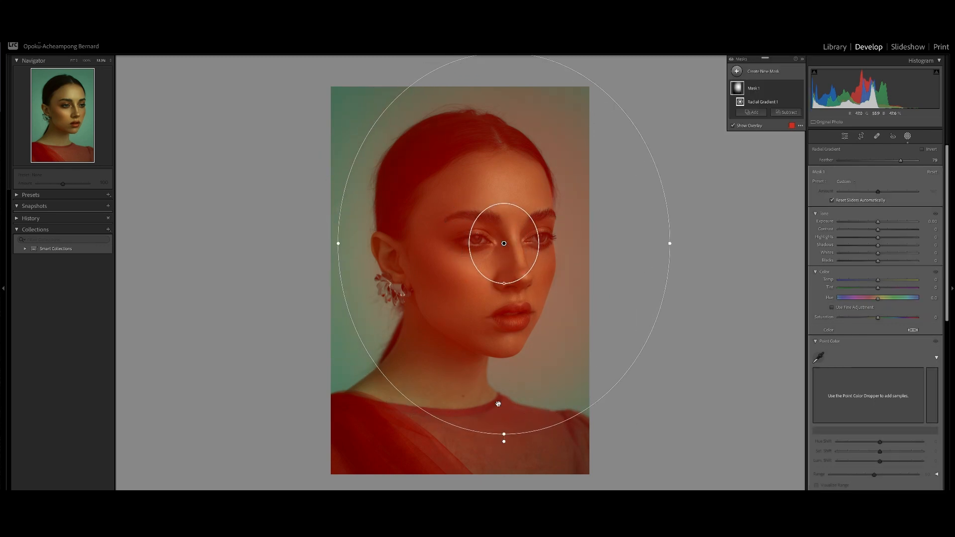
pyautogui.moveTo(504, 434); pyautogui.dragTo(504, 461)
pyautogui.moveTo(671, 244); pyautogui.dragTo(687, 244)
pyautogui.moveTo(505, 243); pyautogui.dragTo(496, 233)
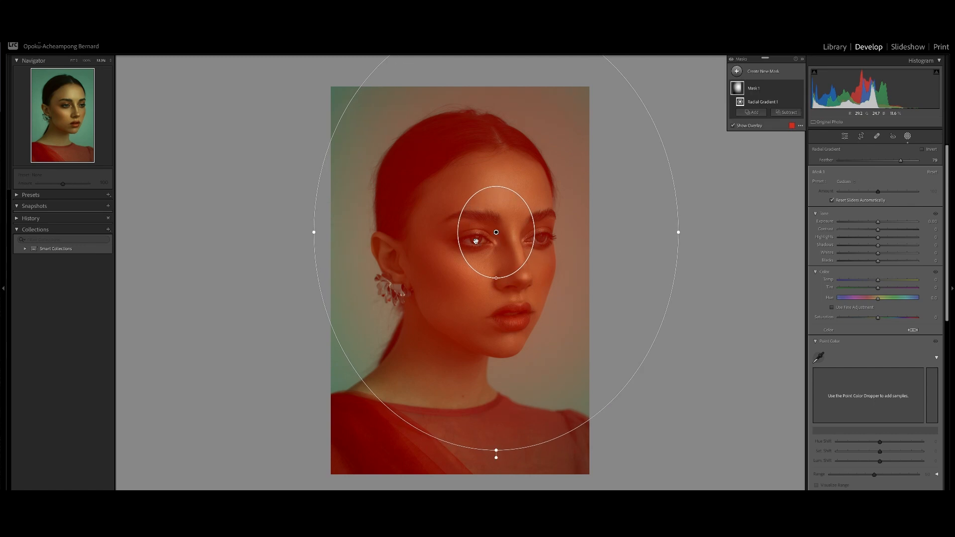
pyautogui.moveTo(316, 233); pyautogui.dragTo(309, 232)
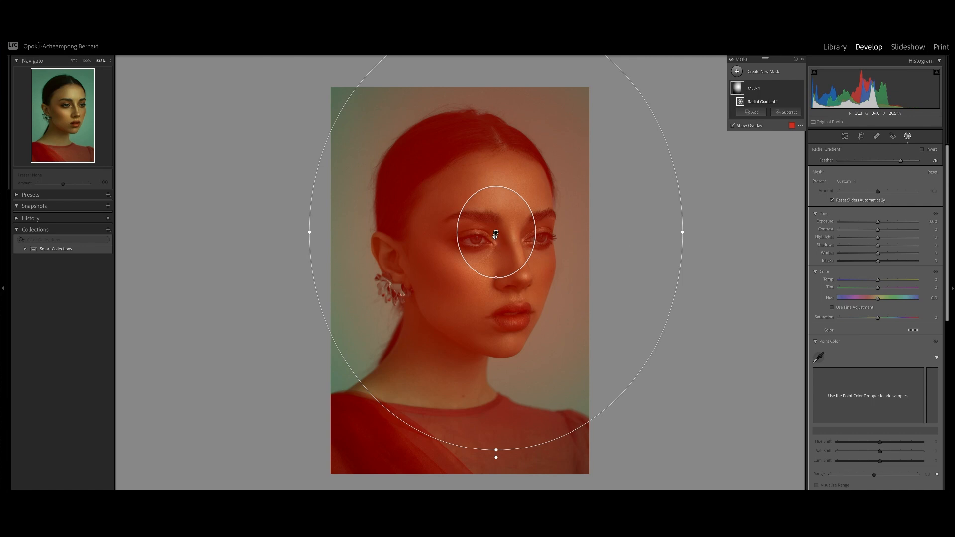
pyautogui.moveTo(496, 234); pyautogui.dragTo(505, 225)
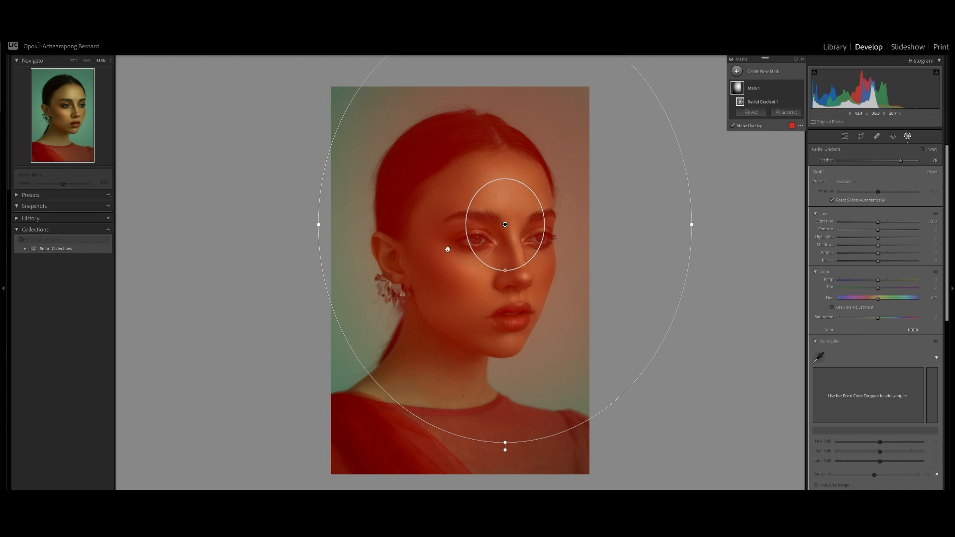
# Invert the radial gradient mask and fine-tune its position around the face.
pyautogui.click(931, 151)
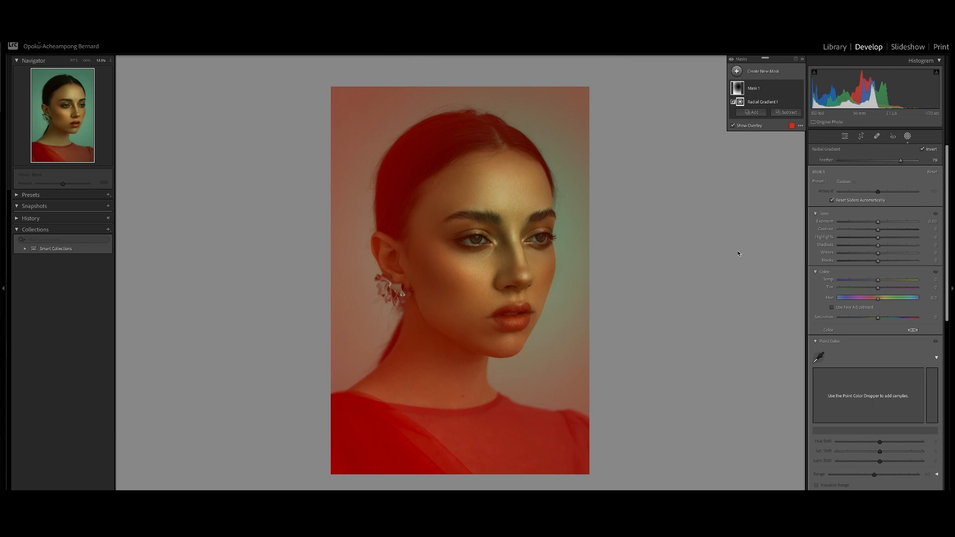
pyautogui.moveTo(506, 446); pyautogui.dragTo(507, 453)
pyautogui.moveTo(504, 232); pyautogui.dragTo(501, 219)
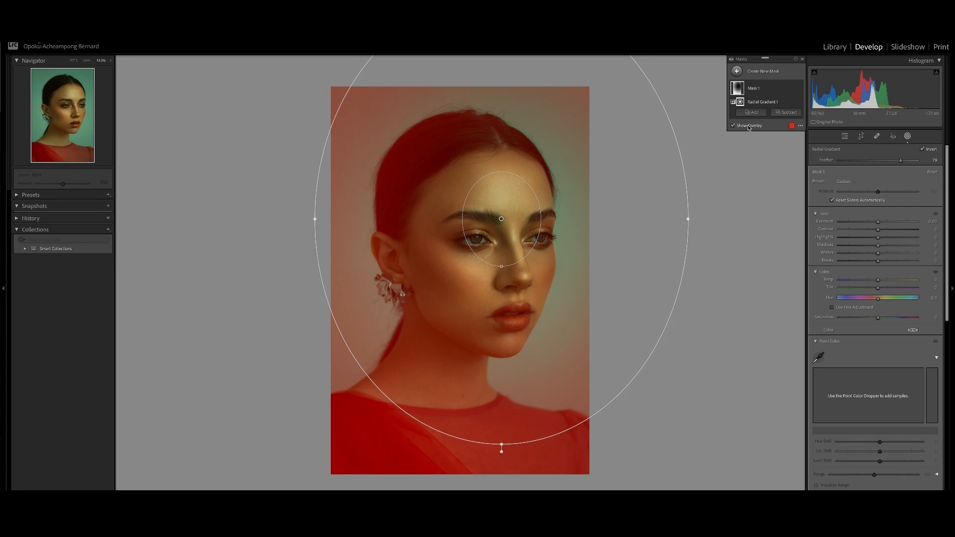
# Hide the mask overlay and set the mask's exposure to -0.47.
pyautogui.click(733, 125)
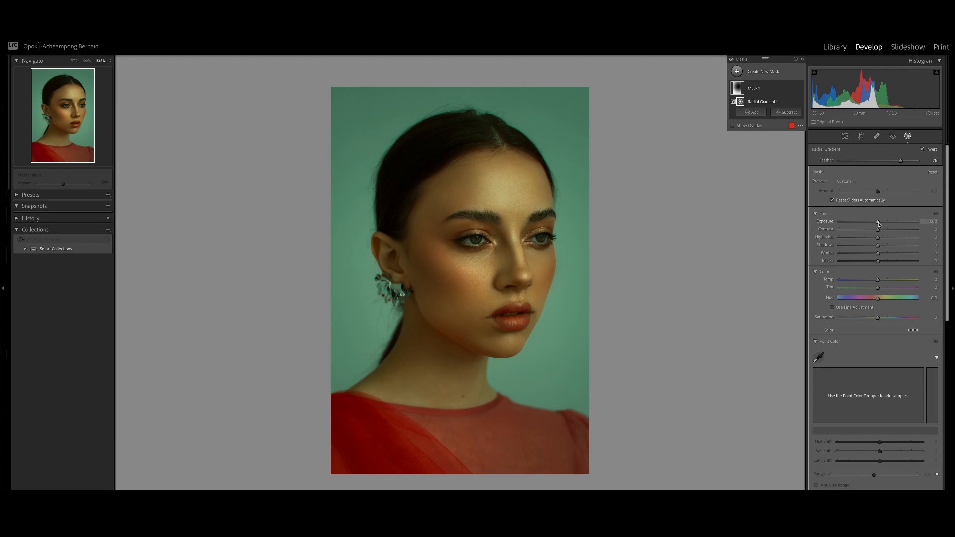
pyautogui.moveTo(880, 224); pyautogui.dragTo(849, 223)
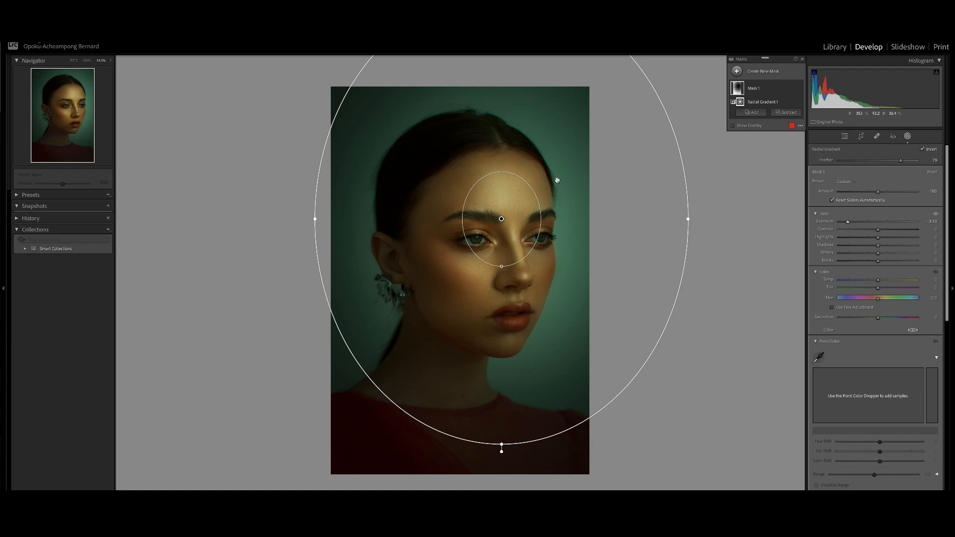
pyautogui.moveTo(848, 222); pyautogui.dragTo(872, 225)
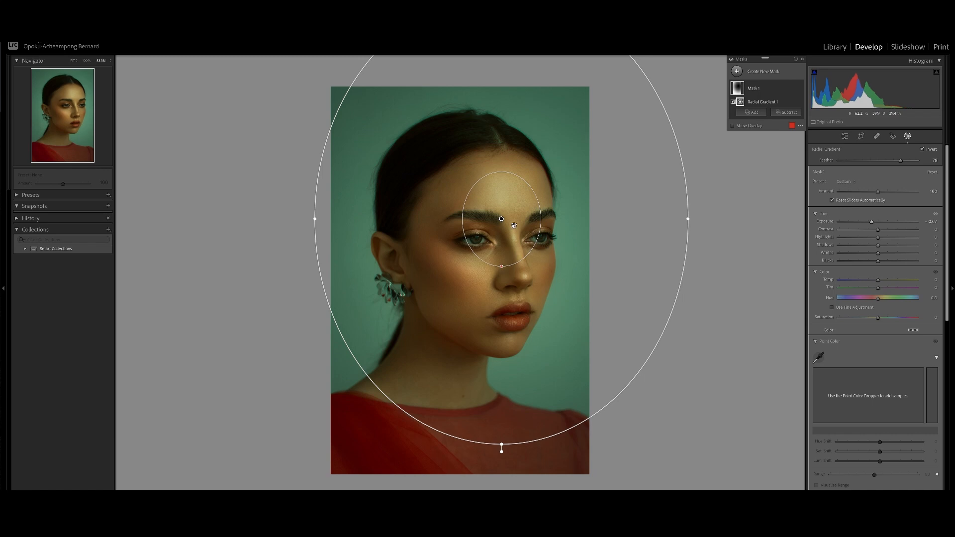
# Enlarge the radial gradient wider than the photo and lower the mask exposure to -1.00.
pyautogui.moveTo(501, 219)
pyautogui.moveTo(501, 219); pyautogui.dragTo(478, 256)
pyautogui.moveTo(667, 253); pyautogui.dragTo(778, 260)
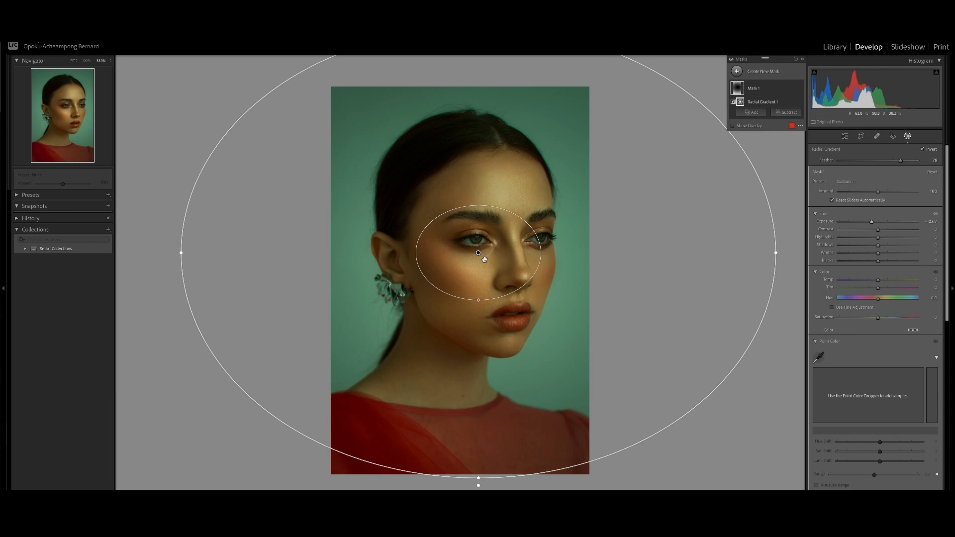
pyautogui.moveTo(478, 253); pyautogui.dragTo(481, 251)
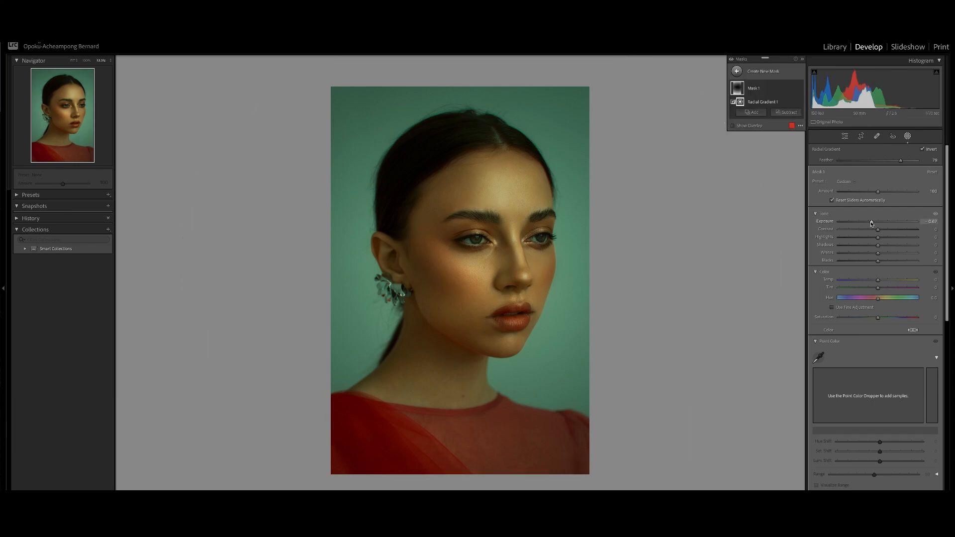
pyautogui.moveTo(871, 221); pyautogui.dragTo(868, 224)
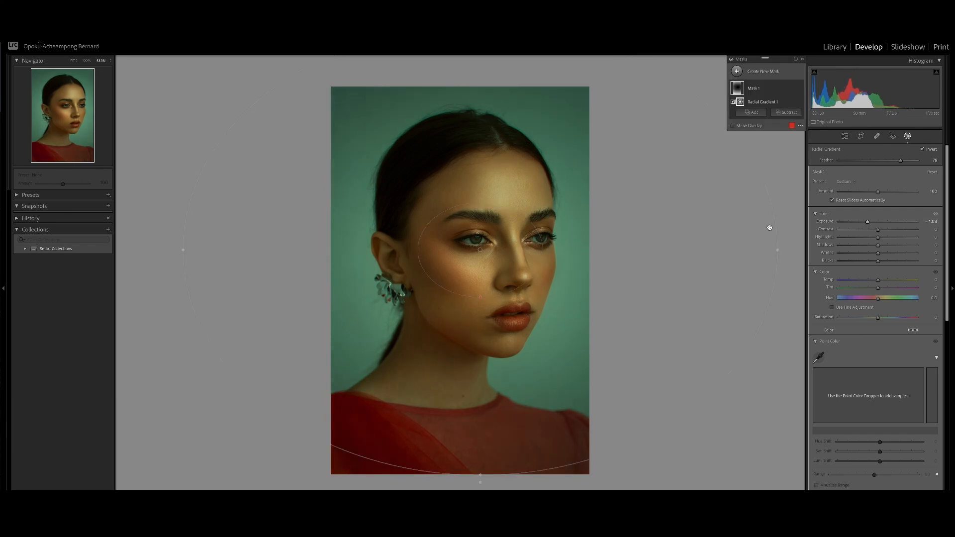
# Reopen Mask 1 and set its exposure to -0.75.
pyautogui.click(909, 138)
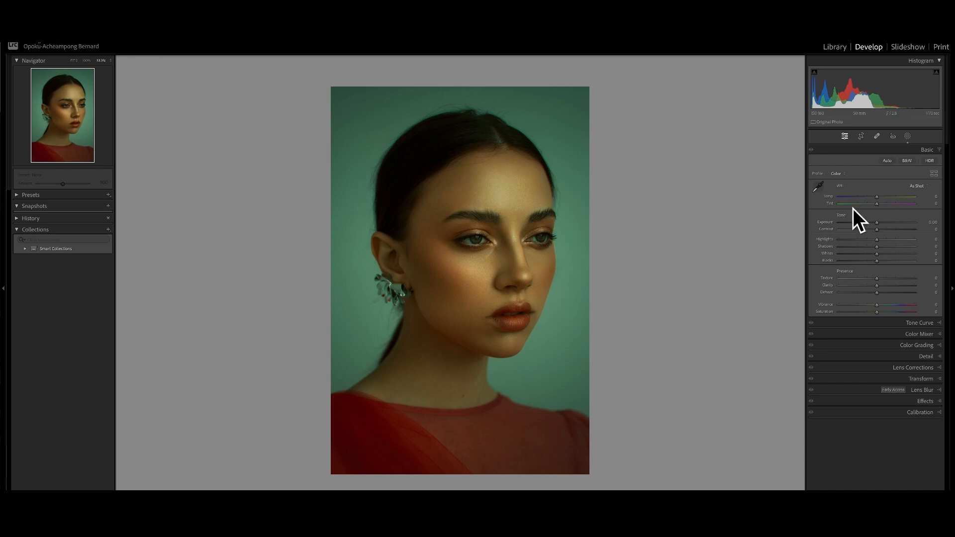
pyautogui.moveTo(877, 243); pyautogui.dragTo(876, 244)
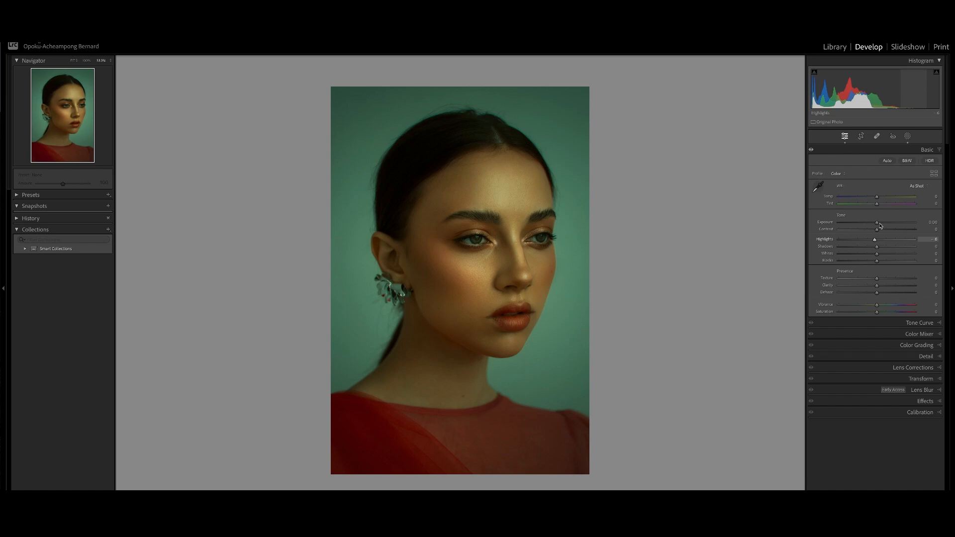
pyautogui.click(908, 136)
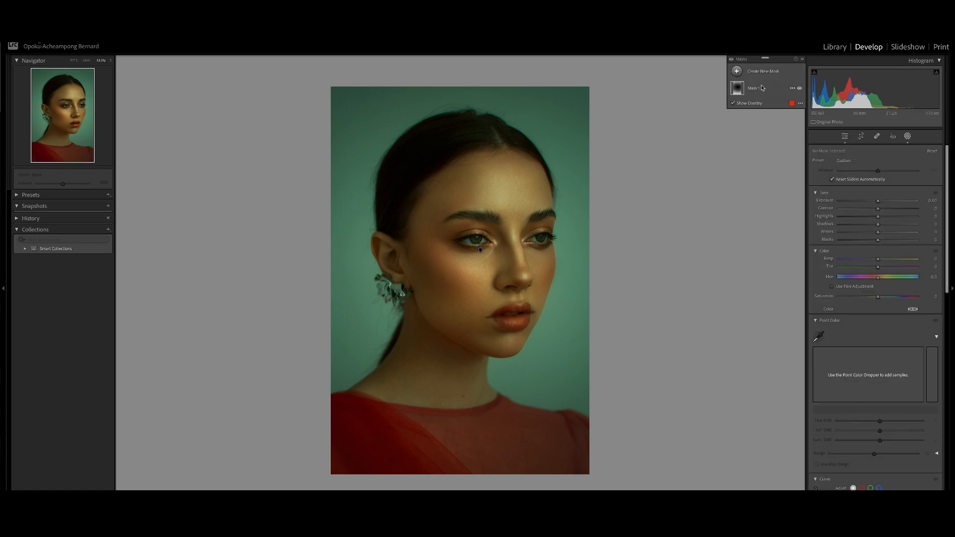
pyautogui.click(763, 88)
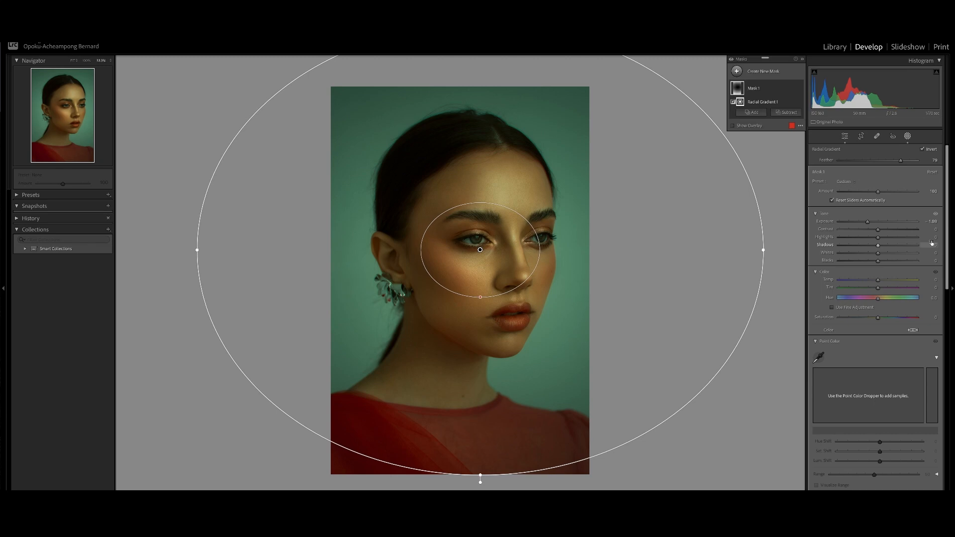
pyautogui.moveTo(871, 223); pyautogui.dragTo(873, 222)
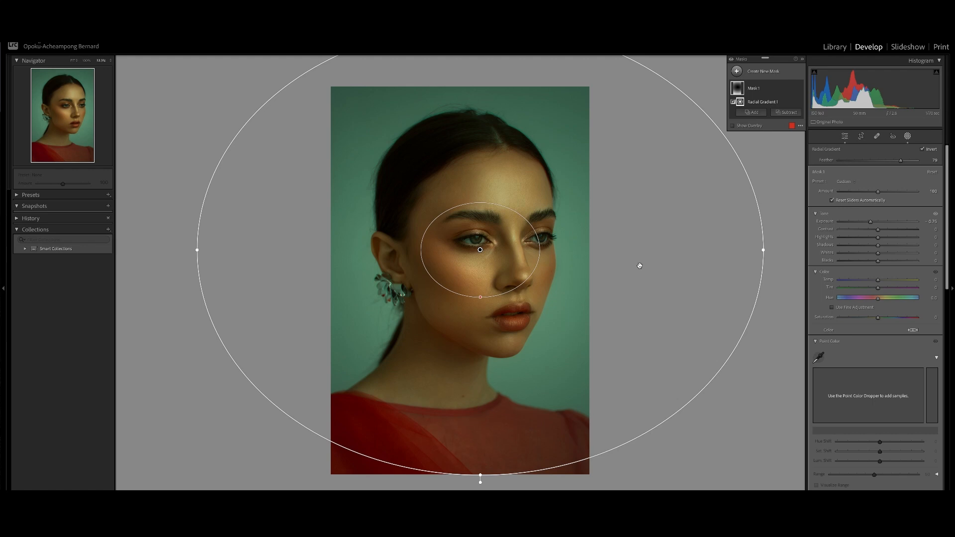
pyautogui.click(755, 89)
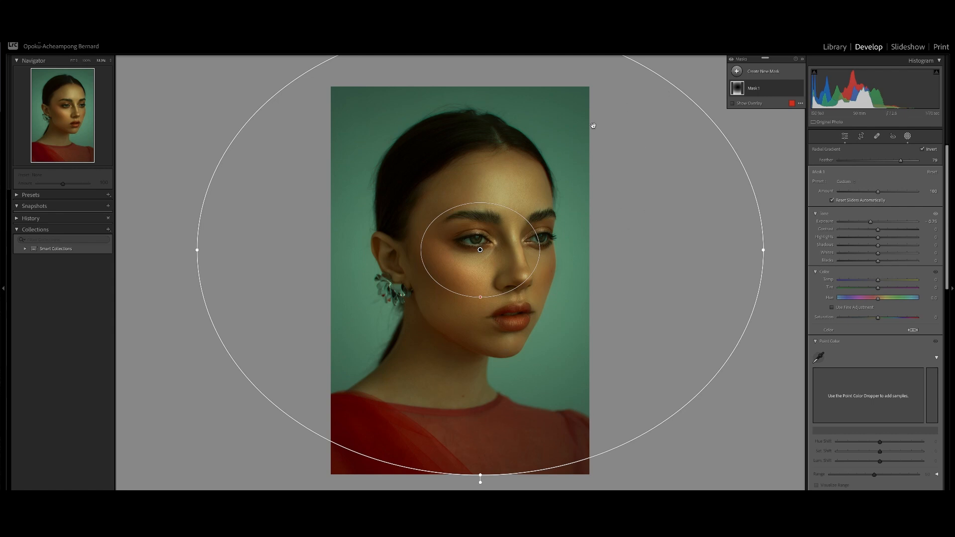
# Create a new mask that selects the subject.
pyautogui.click(738, 71)
pyautogui.click(775, 87)
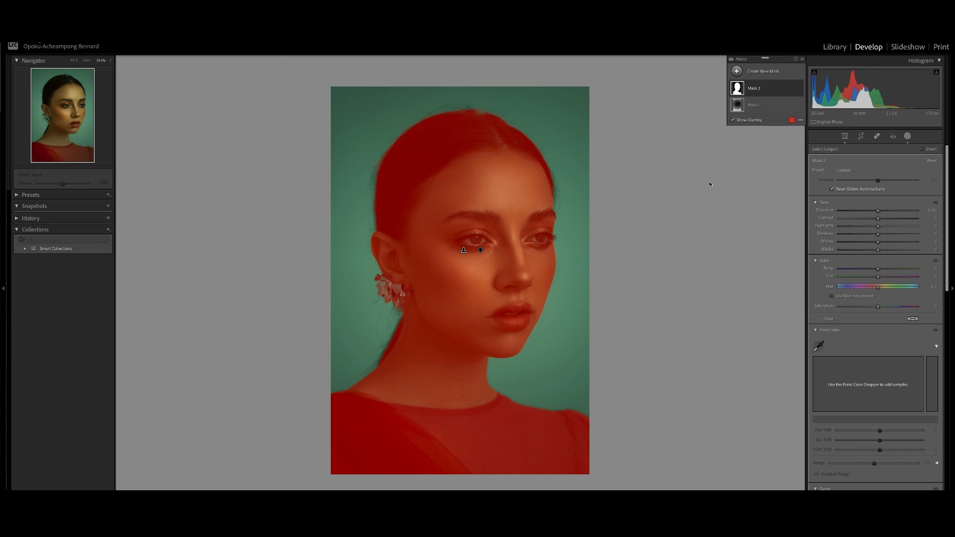
pyautogui.click(773, 87)
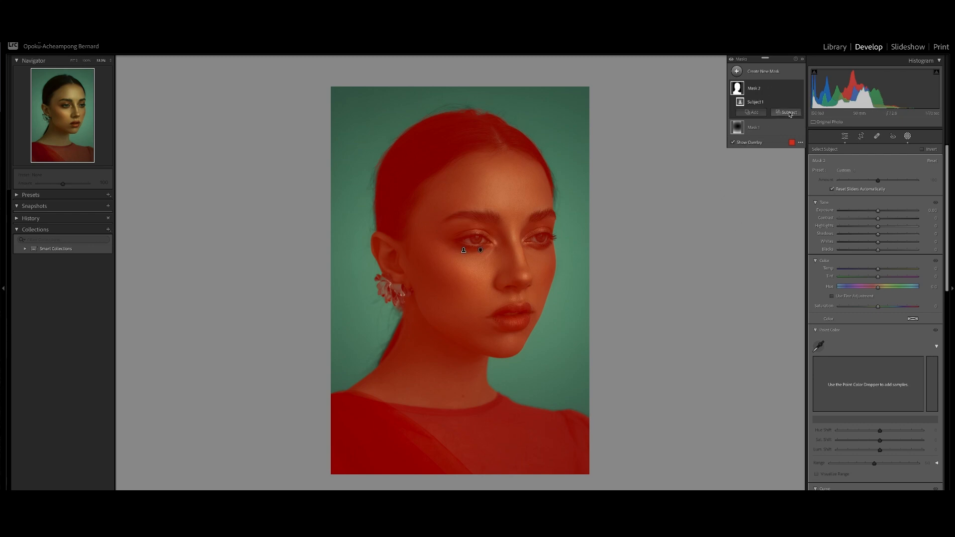
# Subtract a diagonal linear gradient from the subject mask, running from the lower left toward the eyes.
pyautogui.click(789, 113)
pyautogui.click(806, 197)
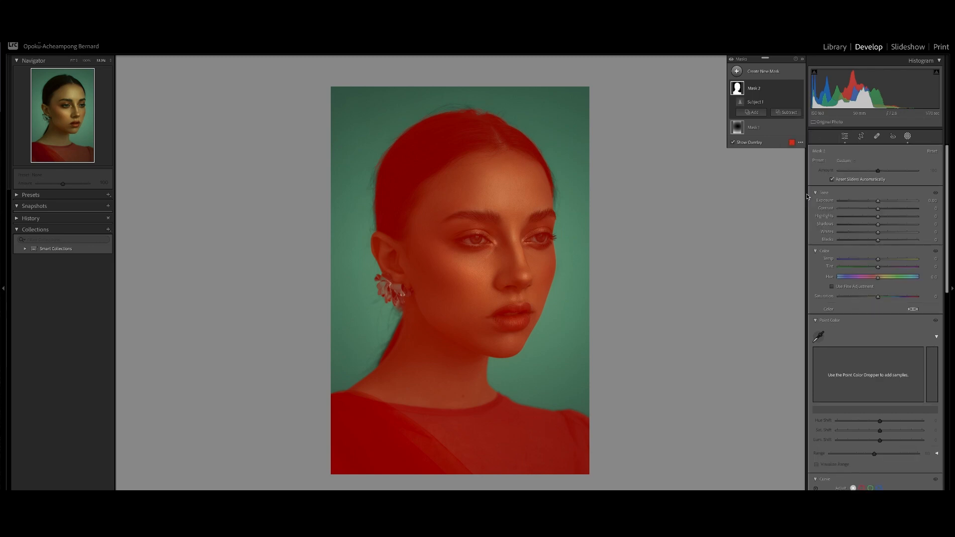
pyautogui.moveTo(381, 447); pyautogui.dragTo(617, 187)
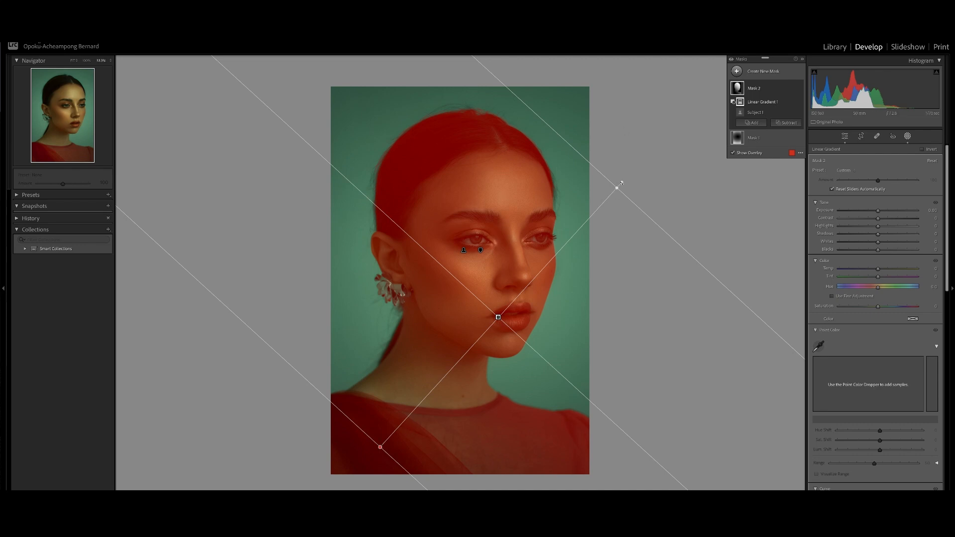
pyautogui.moveTo(621, 183); pyautogui.dragTo(632, 194)
pyautogui.moveTo(498, 317); pyautogui.dragTo(449, 255)
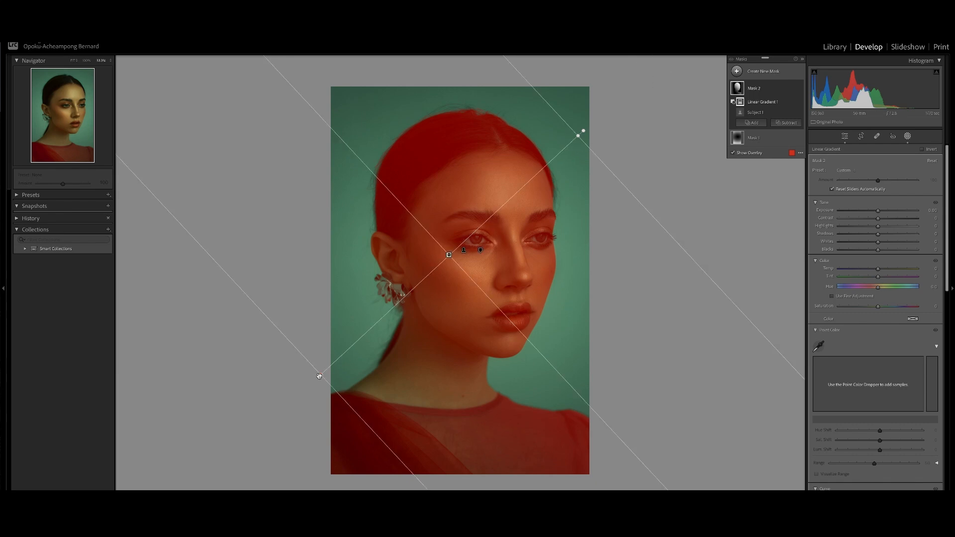
pyautogui.moveTo(321, 375); pyautogui.dragTo(380, 356)
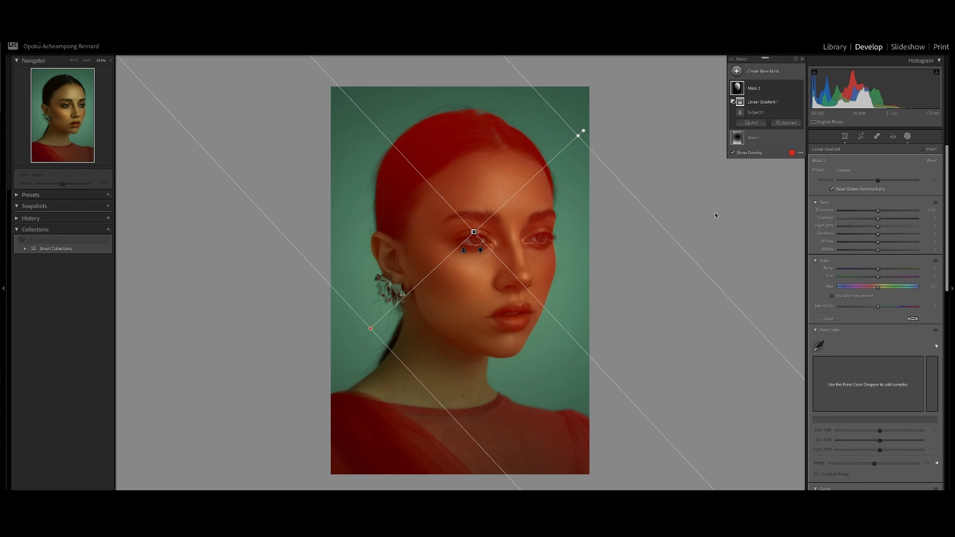
# Hide the overlay and set the subject mask's exposure to 0.19.
pyautogui.press('o')
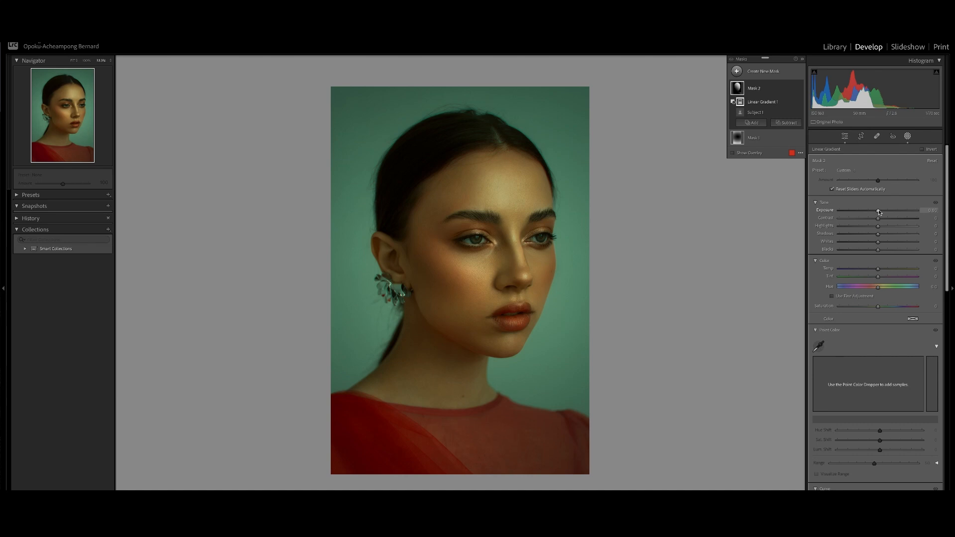
pyautogui.moveTo(879, 210); pyautogui.dragTo(899, 211)
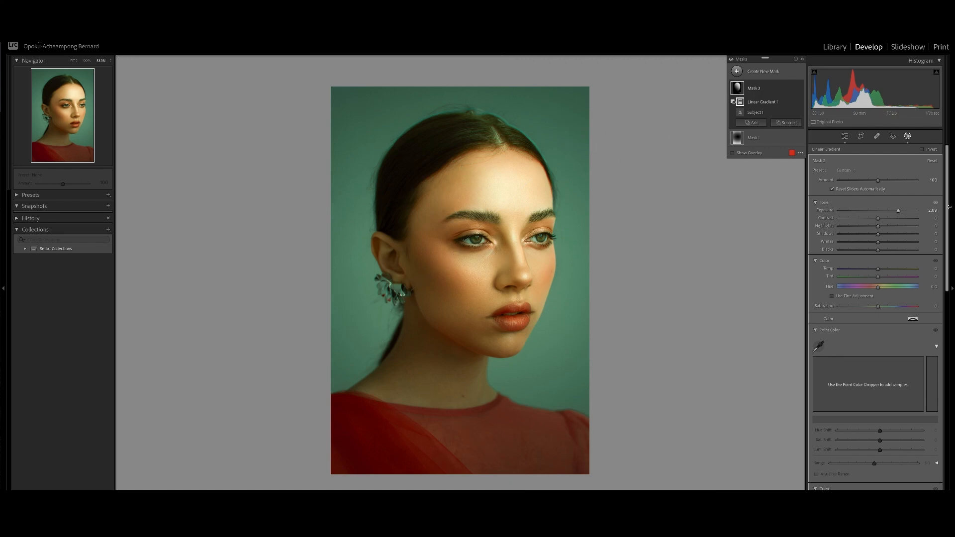
pyautogui.moveTo(898, 211); pyautogui.dragTo(883, 215)
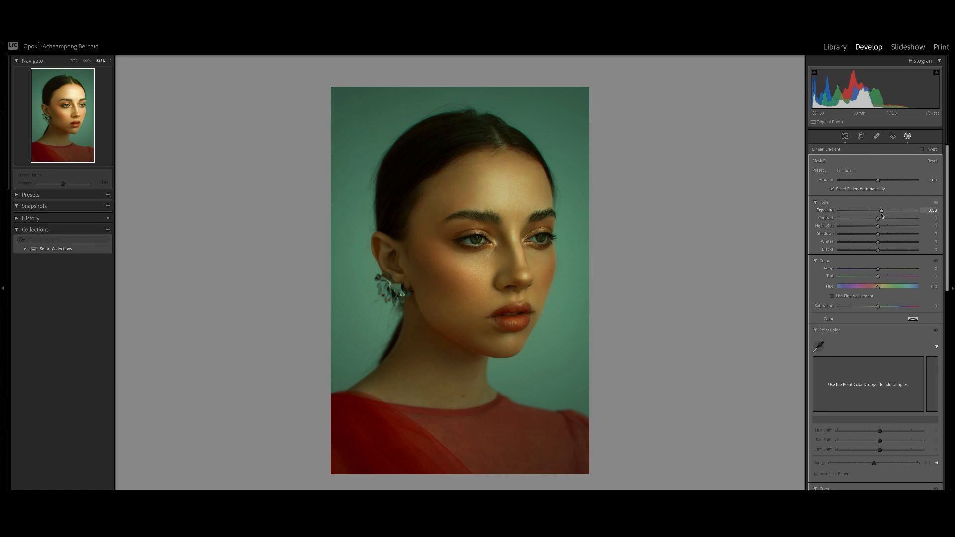
pyautogui.moveTo(881, 214); pyautogui.dragTo(882, 211)
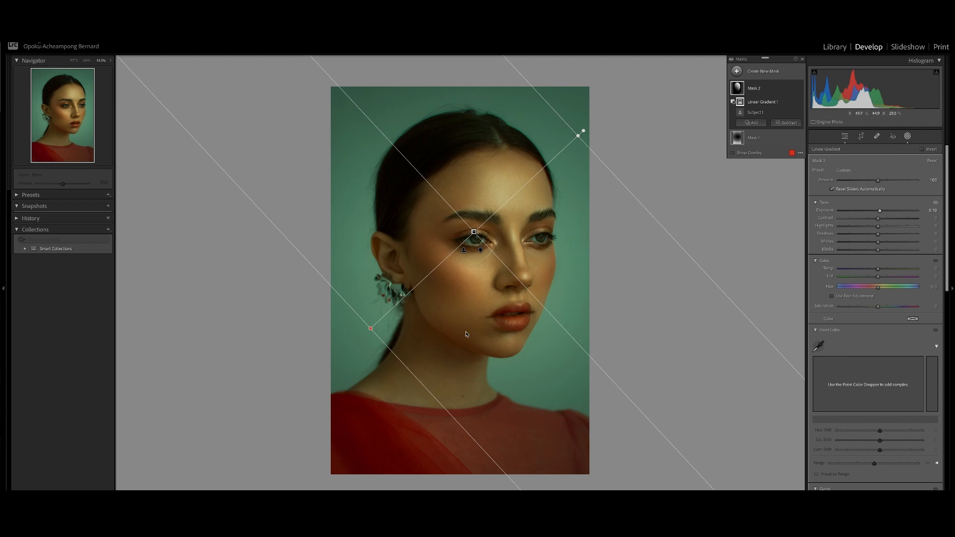
# Adjust the linear gradient's angle and width across the face.
pyautogui.moveTo(370, 330); pyautogui.dragTo(332, 366)
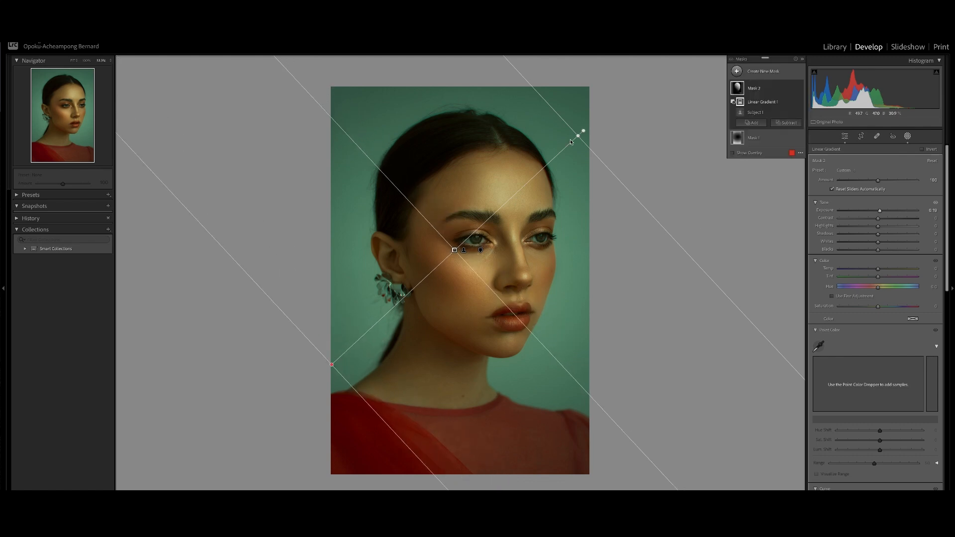
pyautogui.moveTo(584, 131); pyautogui.dragTo(601, 154)
pyautogui.moveTo(454, 251); pyautogui.dragTo(456, 250)
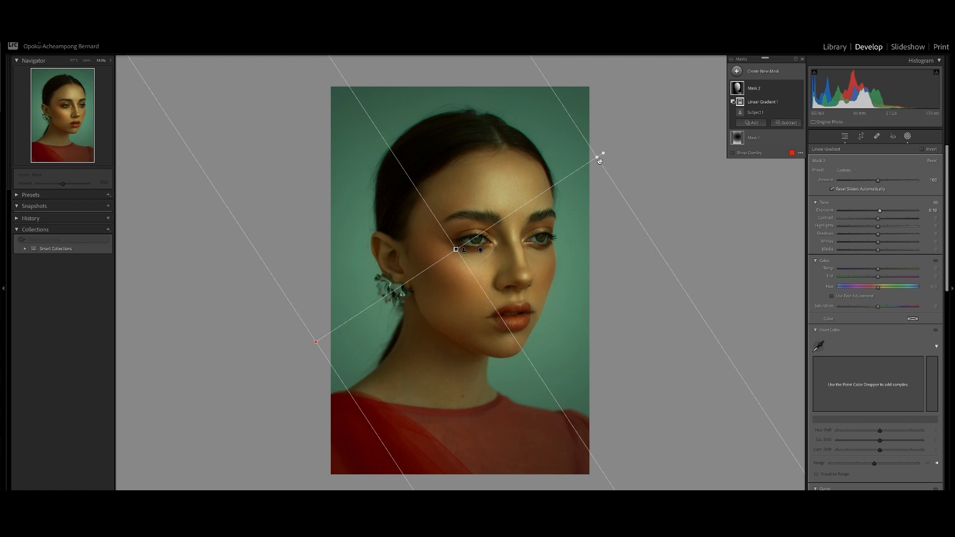
pyautogui.moveTo(598, 156); pyautogui.dragTo(629, 136)
# Rename Mask 2 as Pop Out.
pyautogui.doubleClick(753, 89)
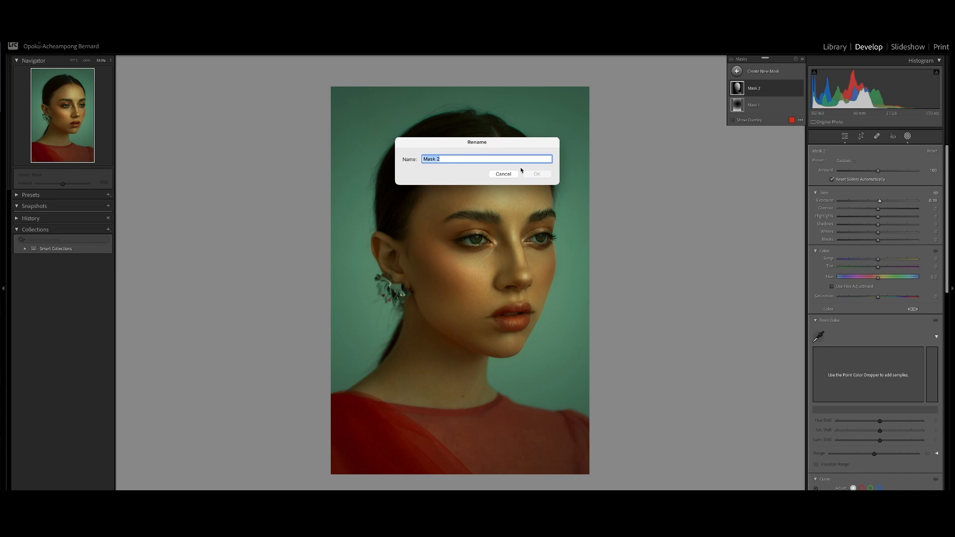
pyautogui.write('Pop Out')
pyautogui.press('Return')
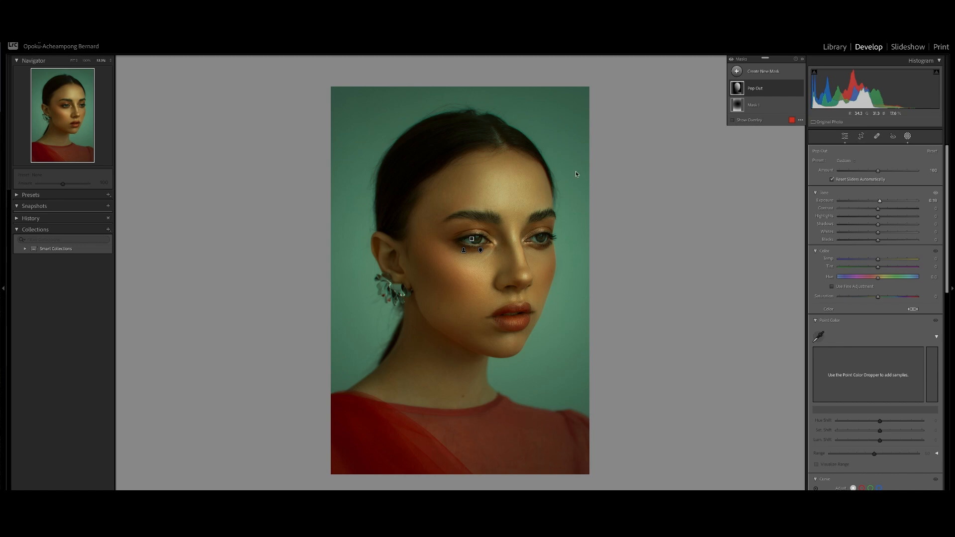
# Rename Mask 1 as Vignette.
pyautogui.doubleClick(754, 105)
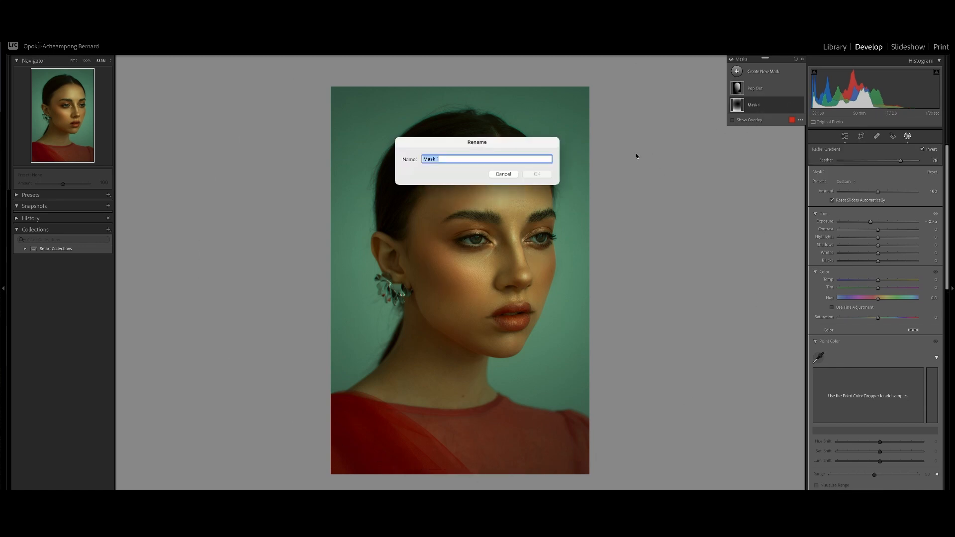
pyautogui.write('Vignette')
pyautogui.click(536, 175)
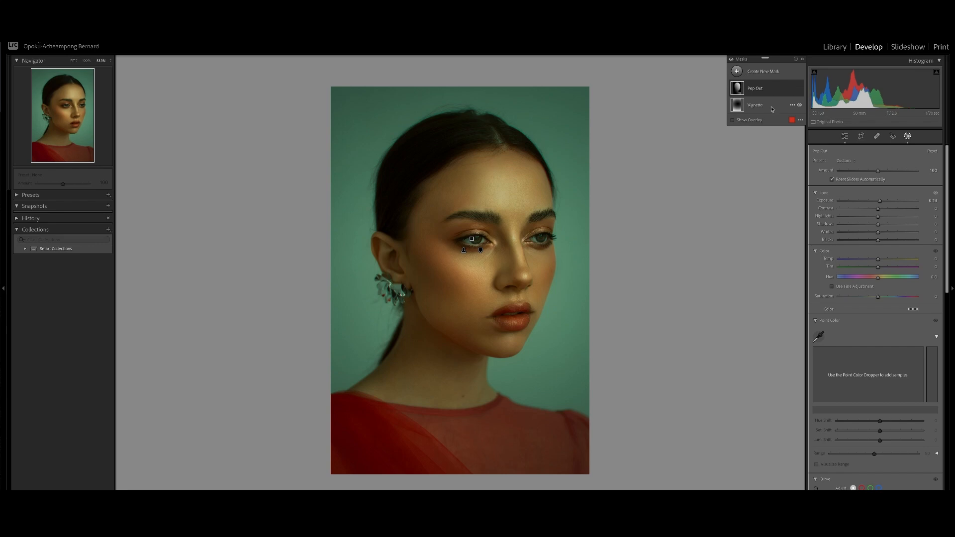
# Show the mask overlay and duplicate and invert the Pop Out mask.
pyautogui.click(768, 90)
pyautogui.rightClick(769, 90)
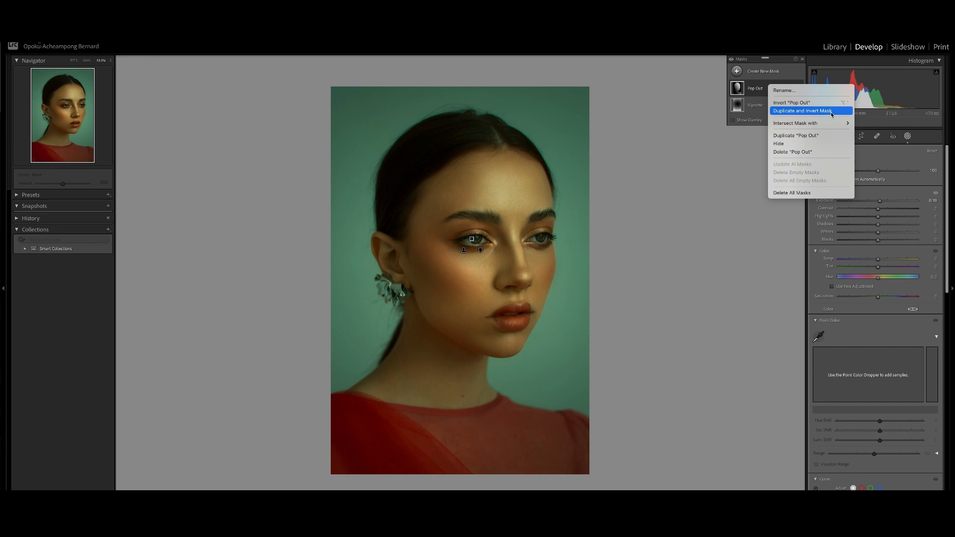
pyautogui.click(764, 91)
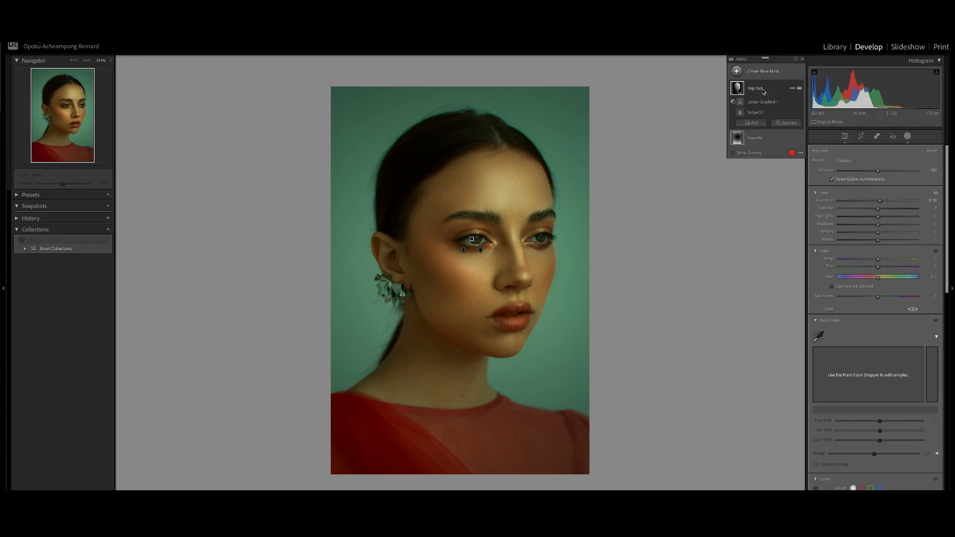
pyautogui.click(765, 104)
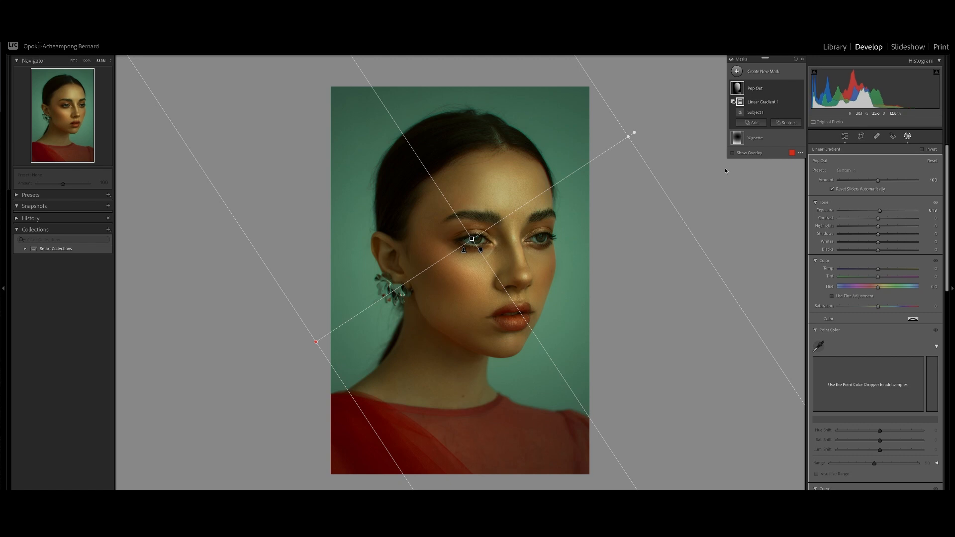
pyautogui.click(733, 153)
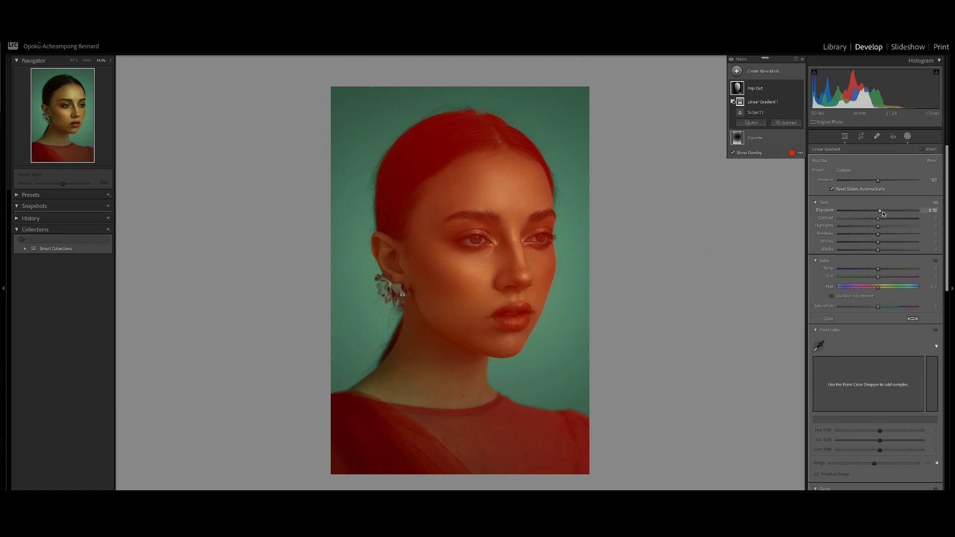
pyautogui.rightClick(769, 88)
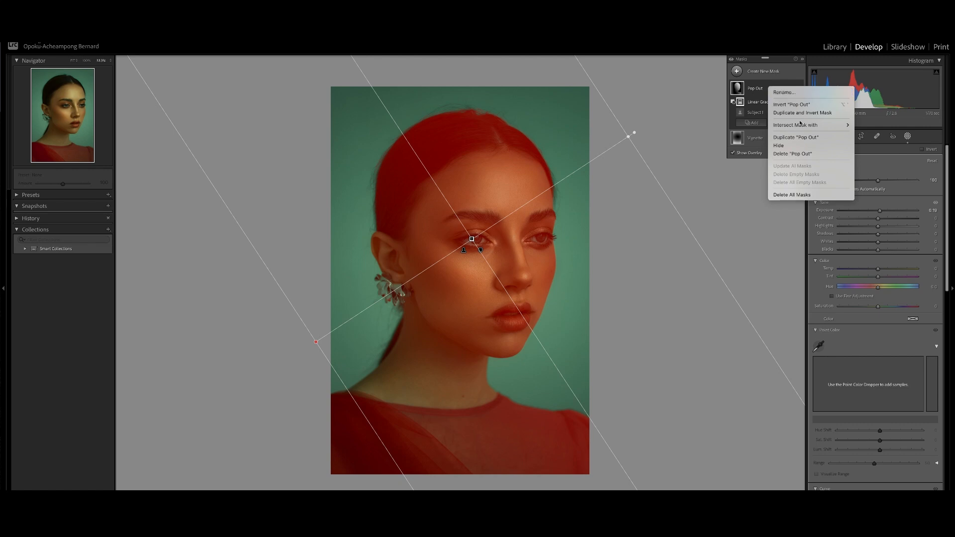
pyautogui.click(828, 113)
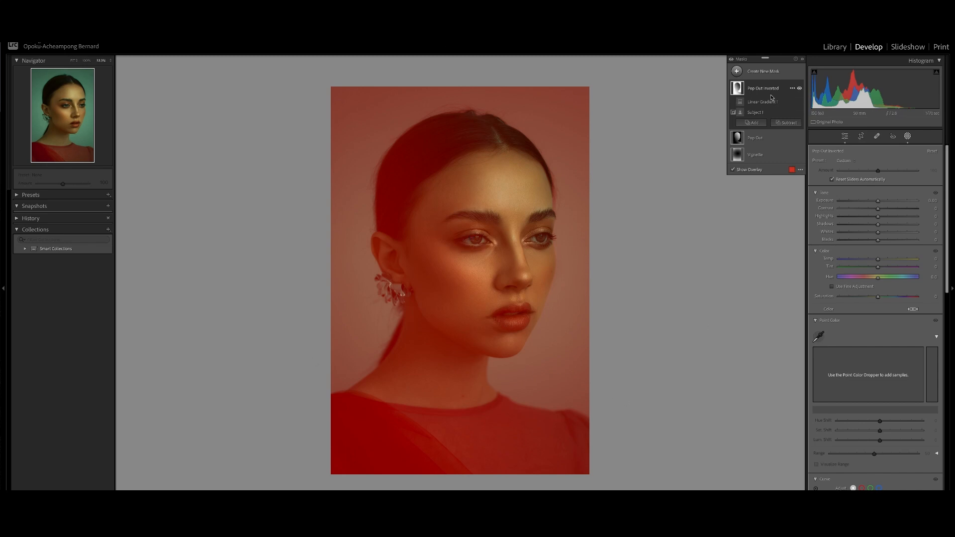
# Subtract a Select Background selection from the inverted Pop Out mask.
pyautogui.click(788, 124)
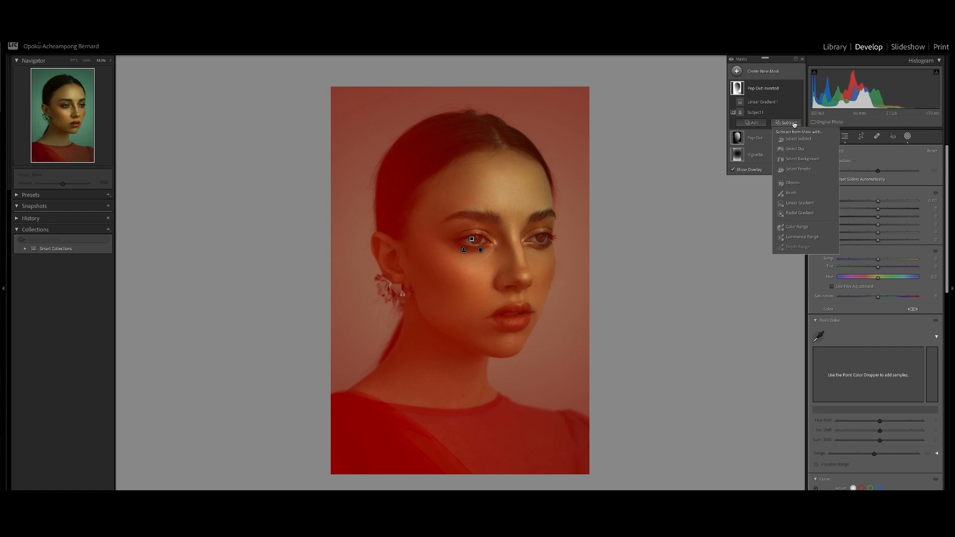
pyautogui.click(807, 162)
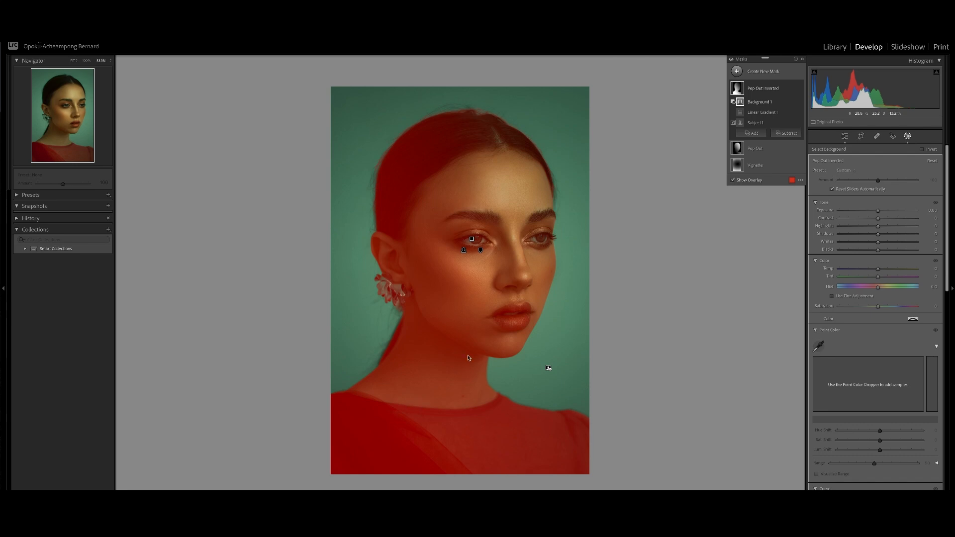
pyautogui.click(754, 148)
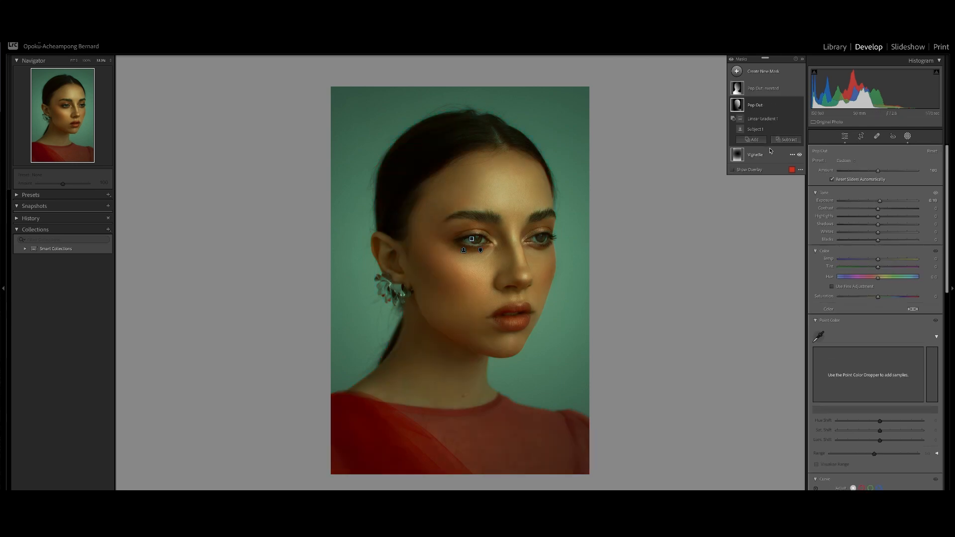
pyautogui.click(765, 120)
pyautogui.click(754, 171)
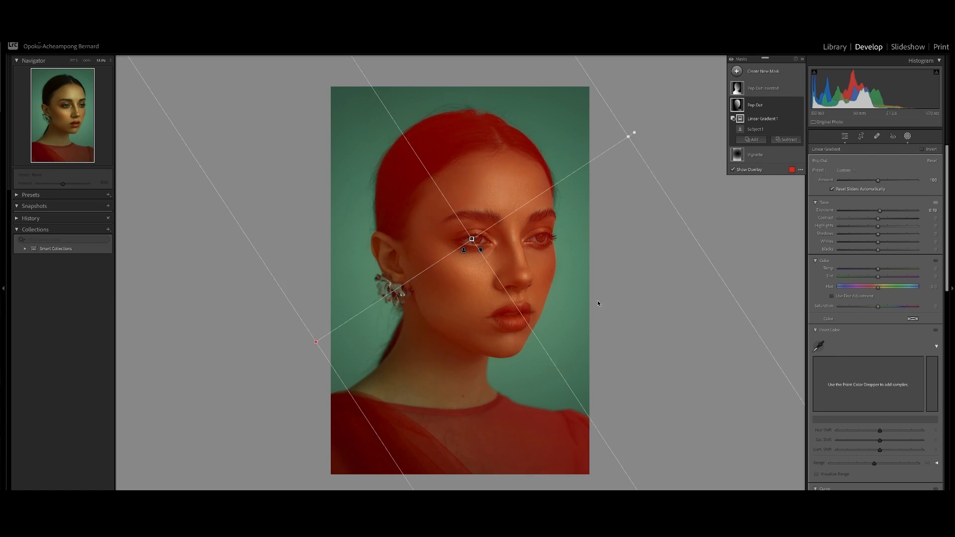
# Pull the inverted mask's linear gradient end toward the face and set its exposure to -0.27.
pyautogui.click(766, 88)
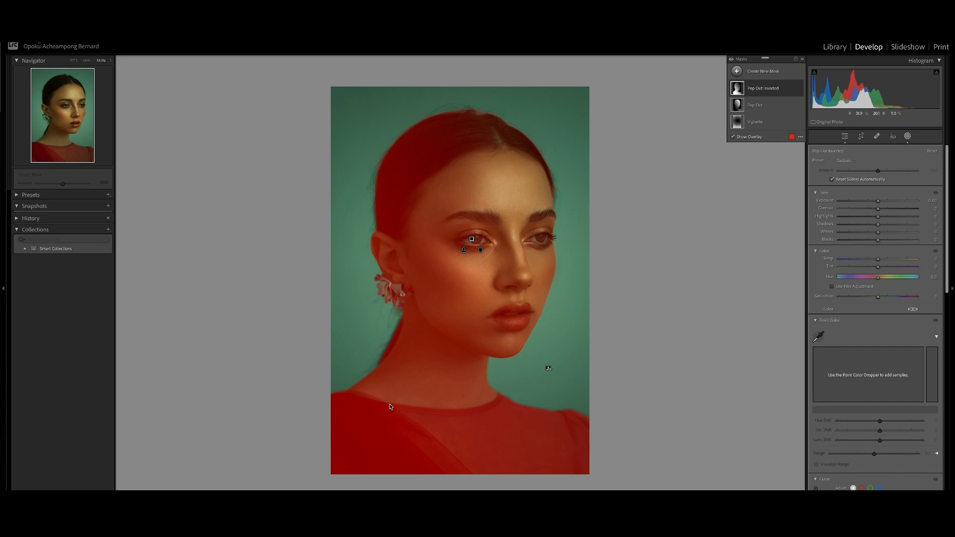
pyautogui.moveTo(762, 94)
pyautogui.click(765, 113)
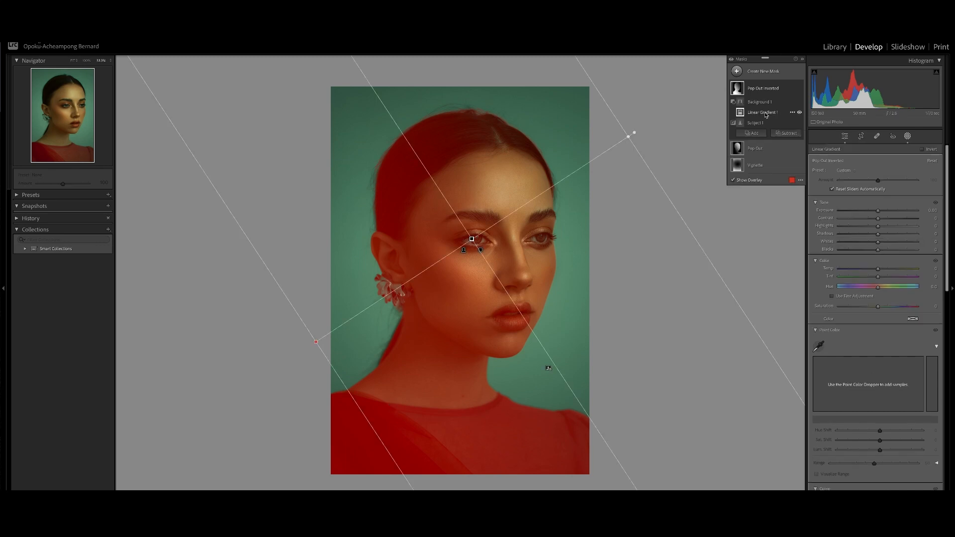
pyautogui.moveTo(631, 135); pyautogui.dragTo(565, 178)
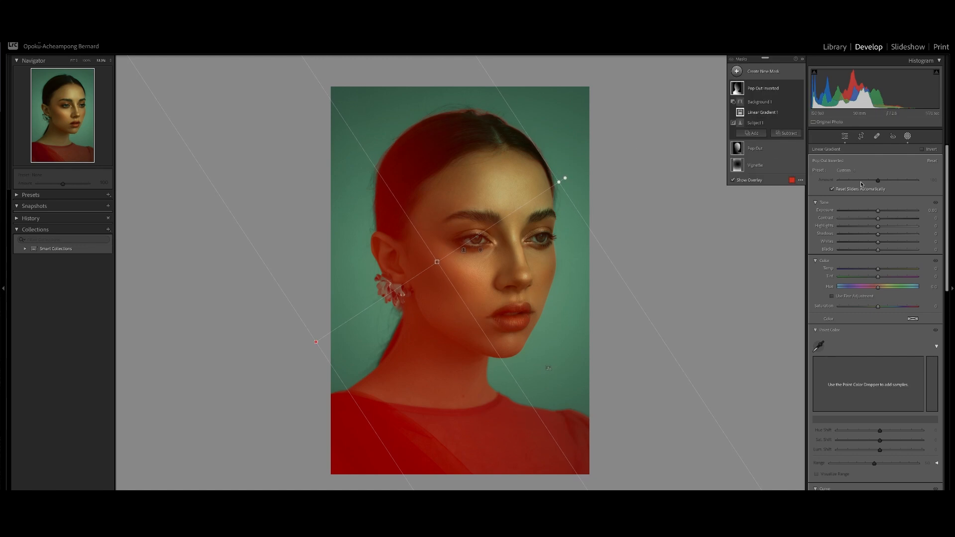
pyautogui.moveTo(879, 211); pyautogui.dragTo(875, 212)
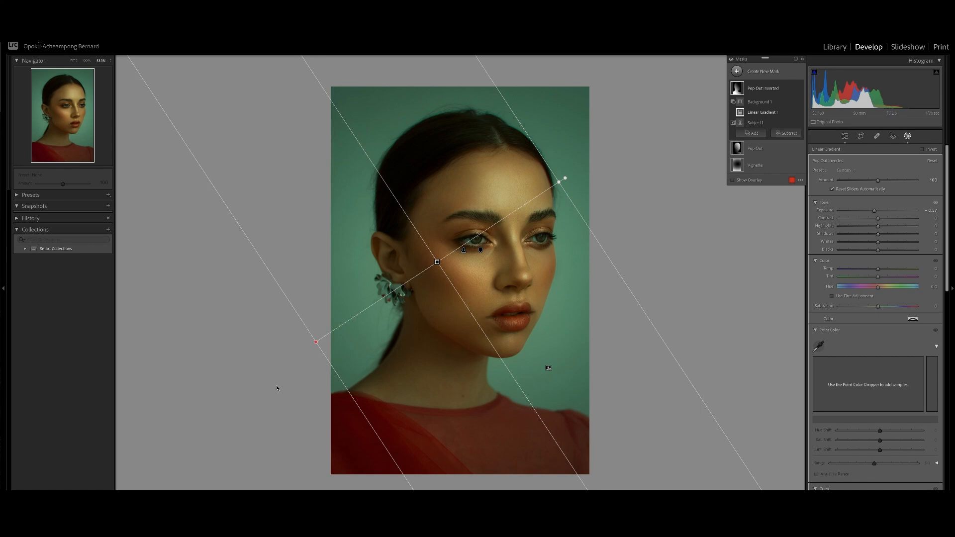
# Leave masking and raise the global Shadows to +12.
pyautogui.click(804, 61)
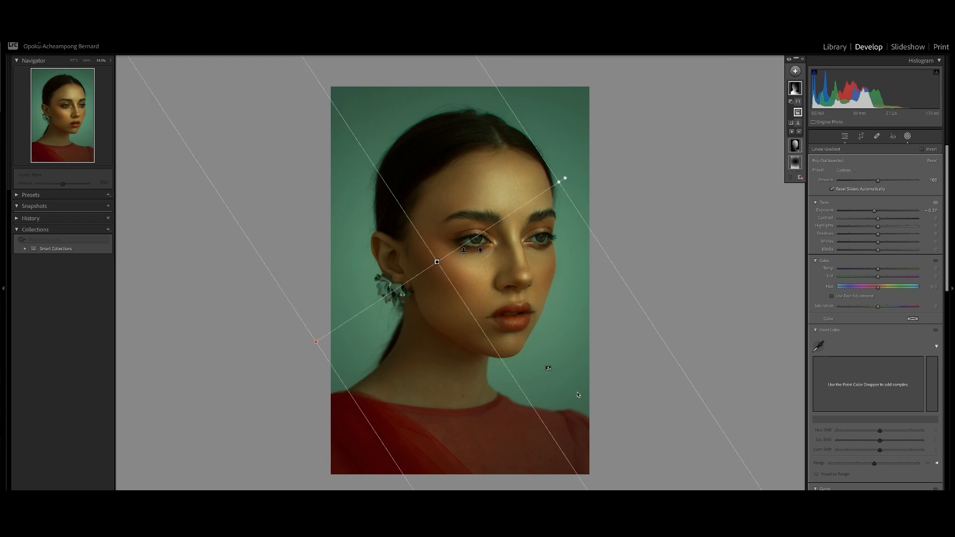
pyautogui.click(908, 138)
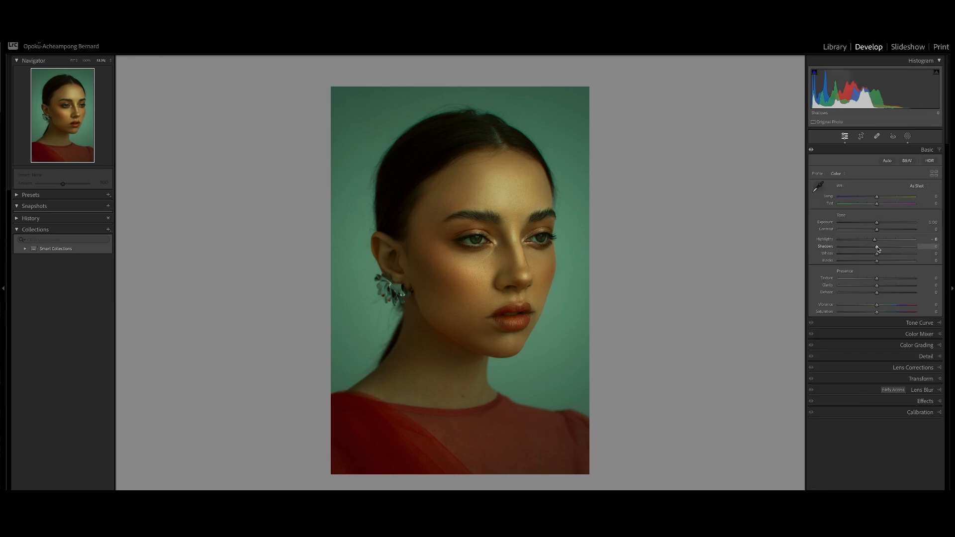
pyautogui.moveTo(877, 247); pyautogui.dragTo(883, 249)
# Add a tone curve point at input 67, output 69 to lift the midtones slightly.
pyautogui.click(926, 151)
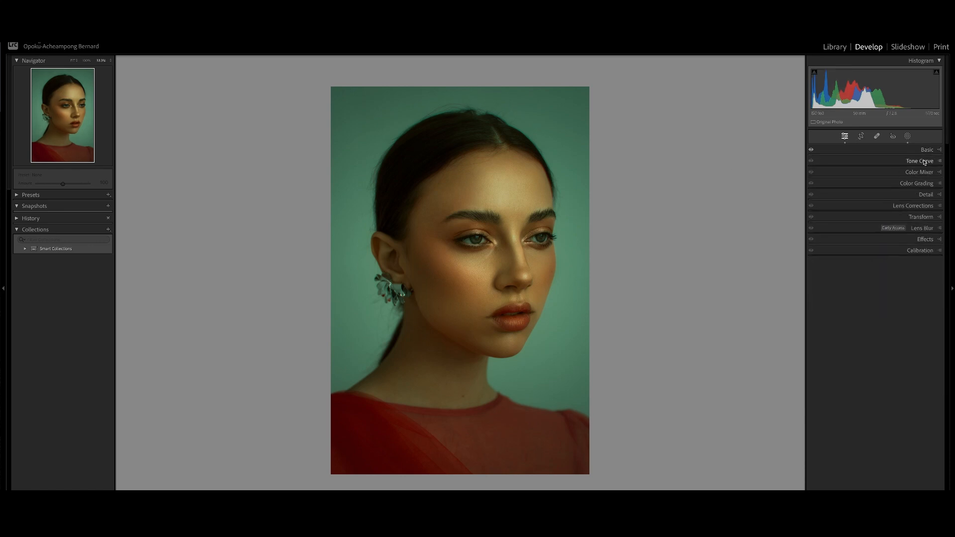
pyautogui.click(918, 161)
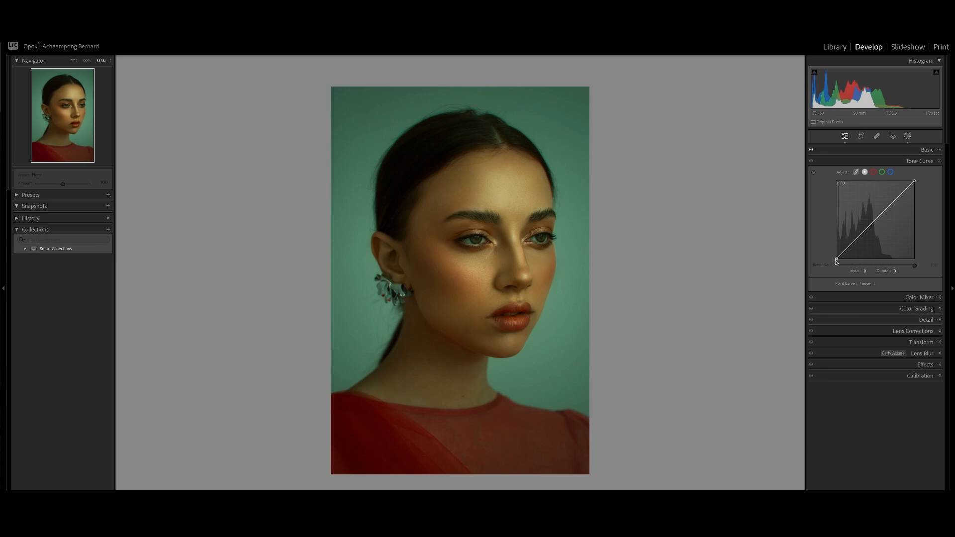
pyautogui.moveTo(835, 262); pyautogui.dragTo(835, 259)
pyautogui.moveTo(833, 259); pyautogui.dragTo(834, 260)
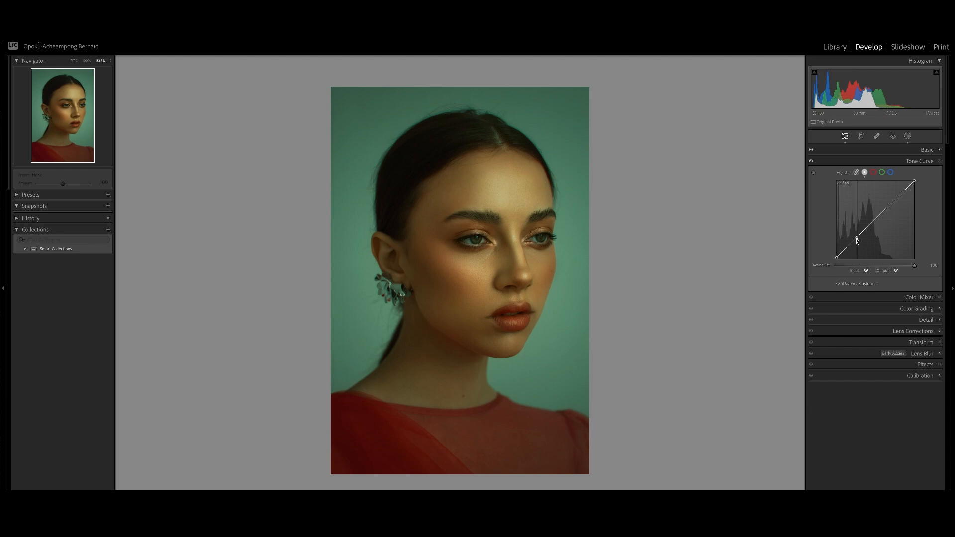
pyautogui.moveTo(857, 241); pyautogui.dragTo(858, 241)
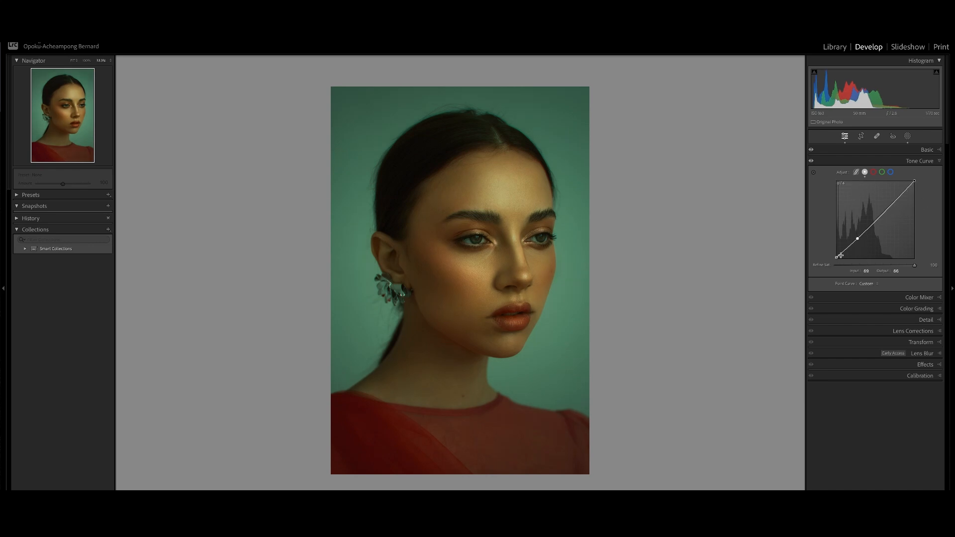
pyautogui.moveTo(857, 239); pyautogui.dragTo(858, 241)
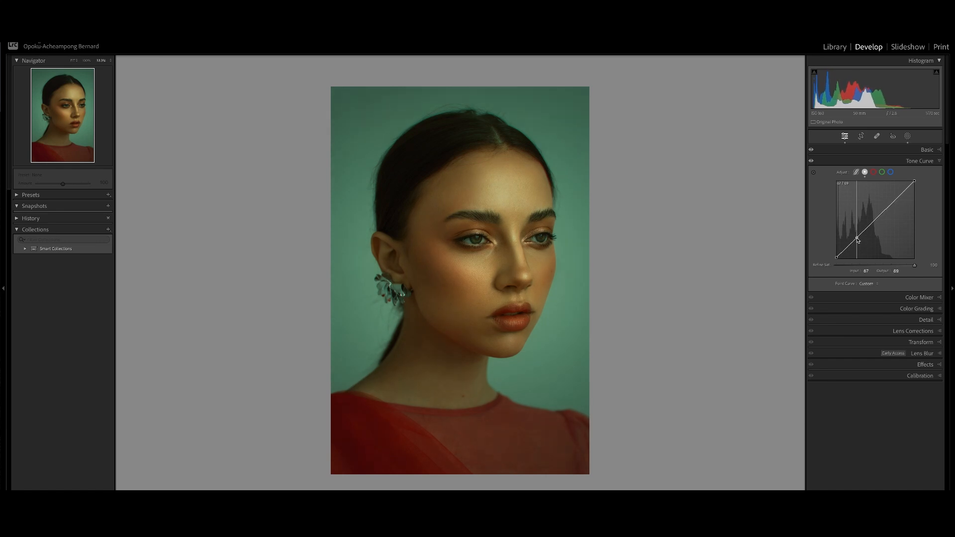
# Adjust the tone curve's black point while checking the face's skin closely.
pyautogui.click(73, 61)
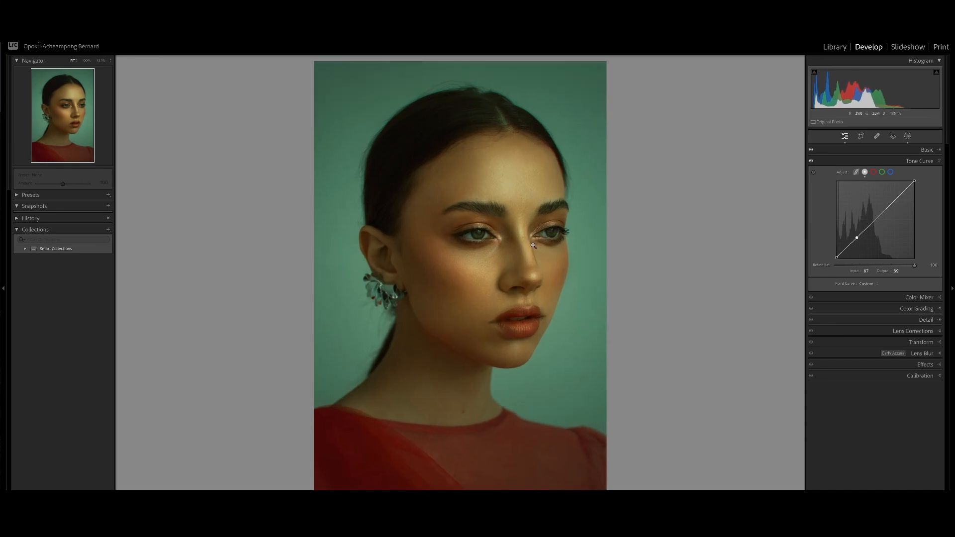
pyautogui.click(86, 61)
pyautogui.moveTo(405, 224); pyautogui.dragTo(395, 166)
pyautogui.moveTo(405, 260); pyautogui.dragTo(402, 215)
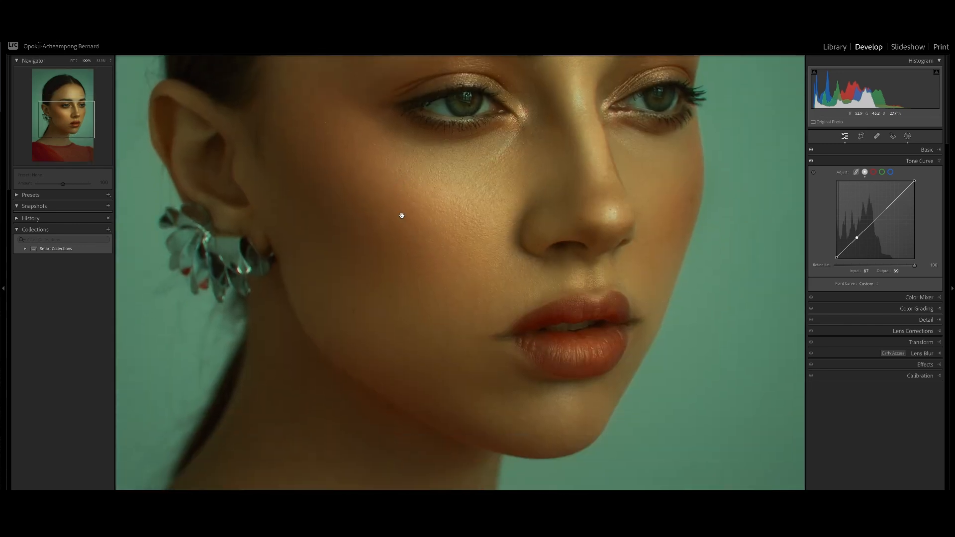
pyautogui.moveTo(572, 237); pyautogui.dragTo(613, 317)
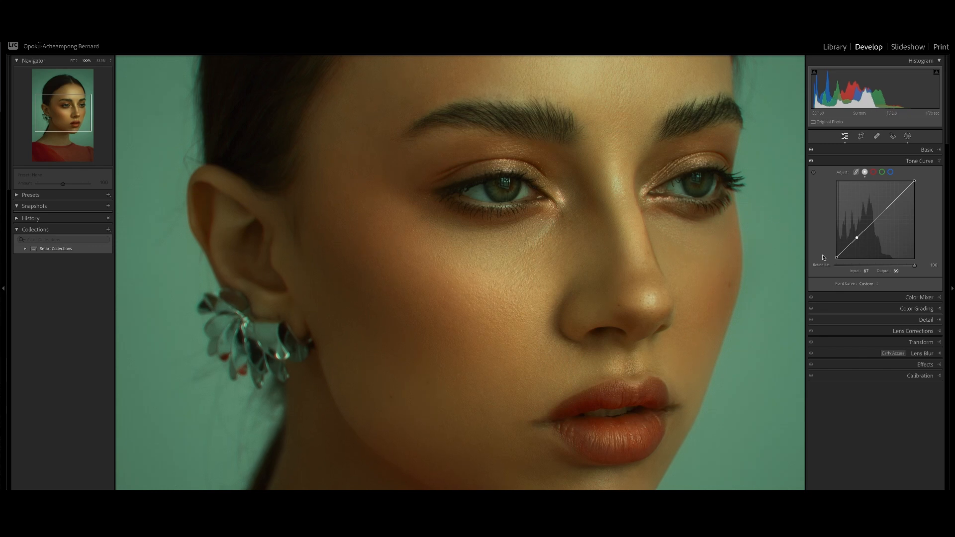
pyautogui.moveTo(837, 258); pyautogui.dragTo(833, 261)
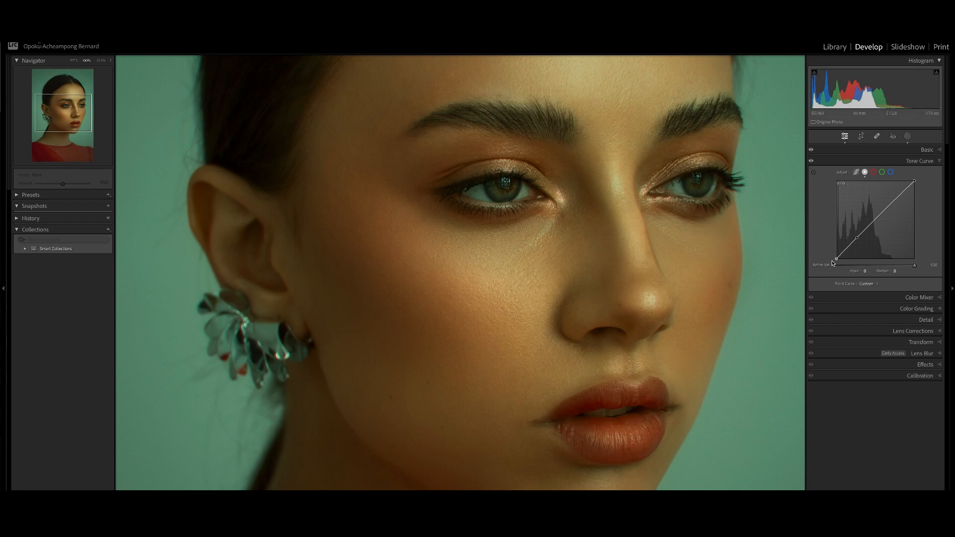
pyautogui.moveTo(833, 262); pyautogui.dragTo(833, 260)
pyautogui.click(667, 259)
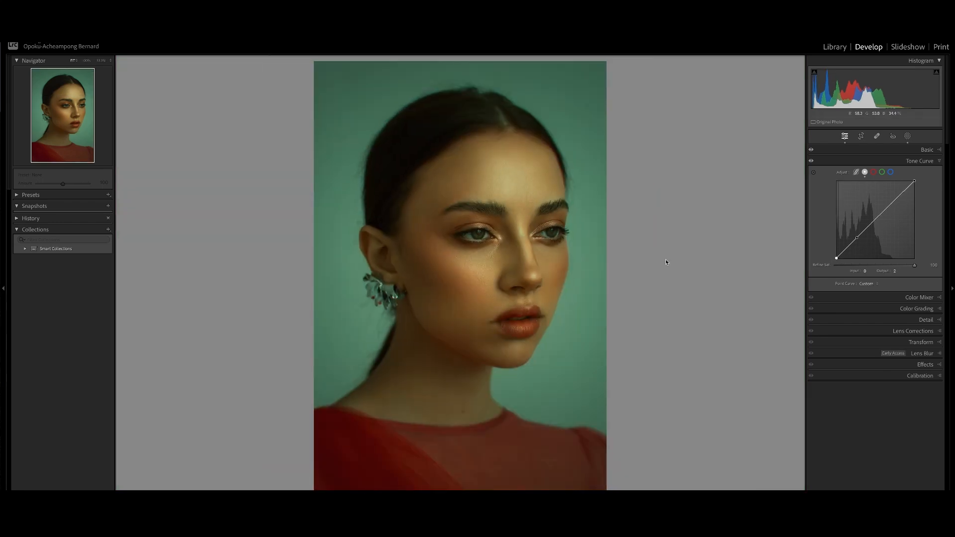
# Raise the global Shadows to +28.
pyautogui.click(927, 162)
pyautogui.click(925, 150)
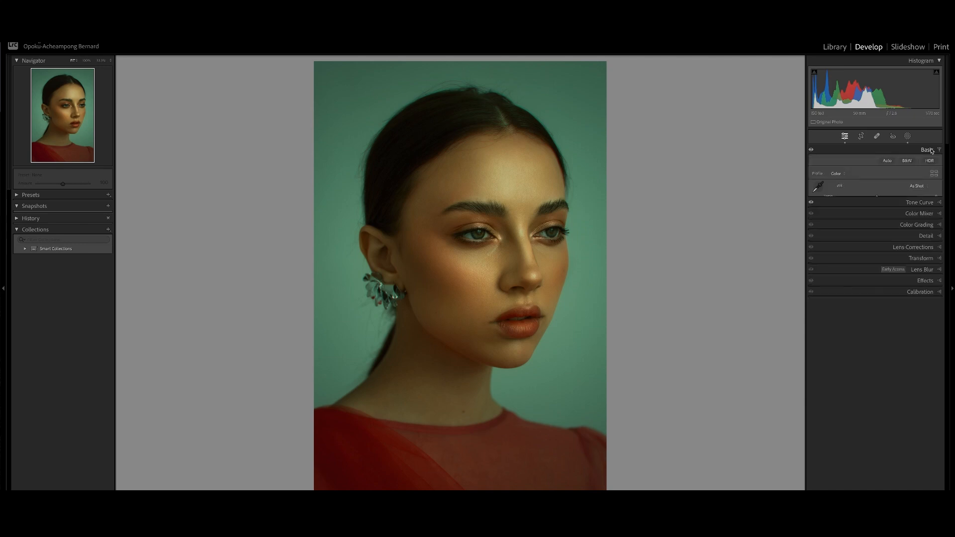
pyautogui.moveTo(877, 246)
pyautogui.mouseDown()
pyautogui.moveTo(890, 251)
pyautogui.moveTo(866, 243)
pyautogui.moveTo(878, 243)
pyautogui.mouseUp()
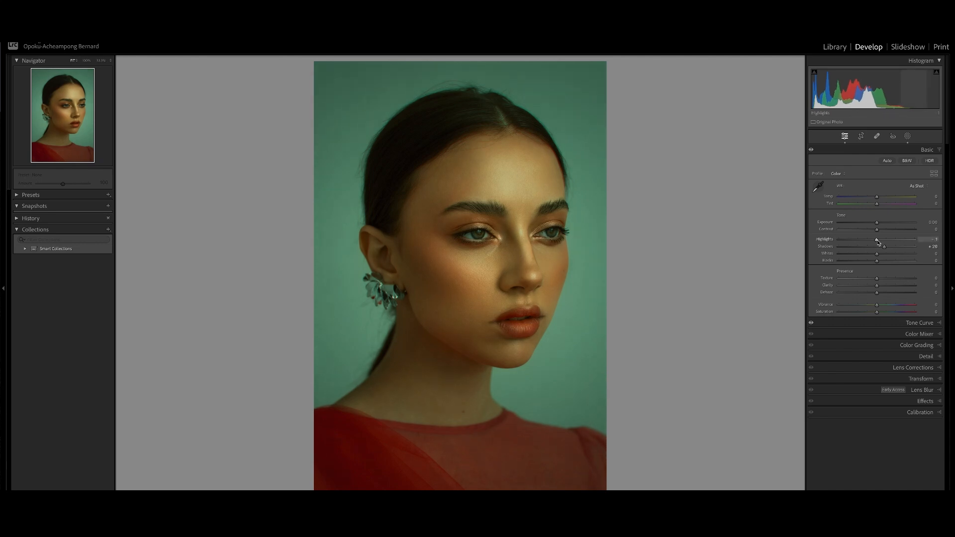
# Try lowering the tone curve's white point, then undo it.
pyautogui.click(929, 325)
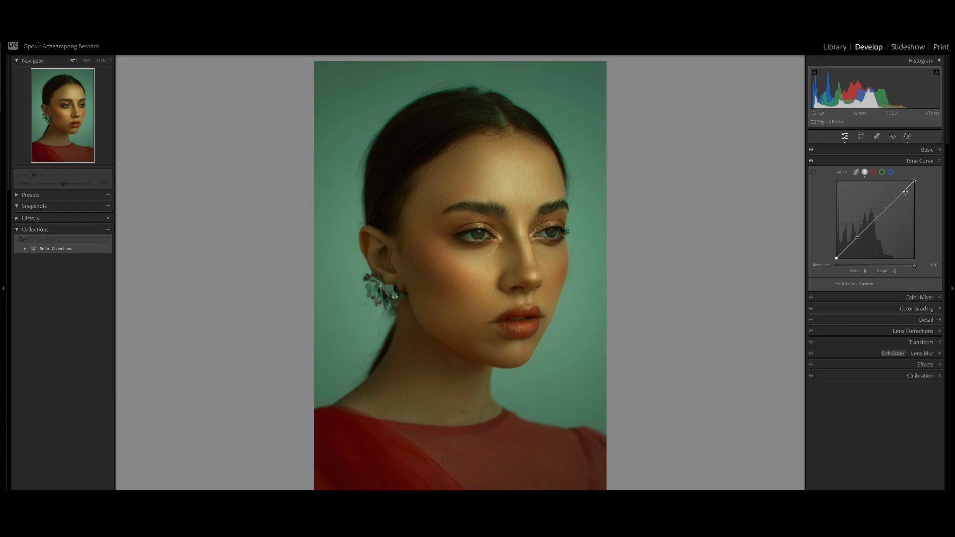
pyautogui.moveTo(915, 183); pyautogui.dragTo(895, 205)
pyautogui.click(895, 205)
pyautogui.hotkey('ctrl', 'z')
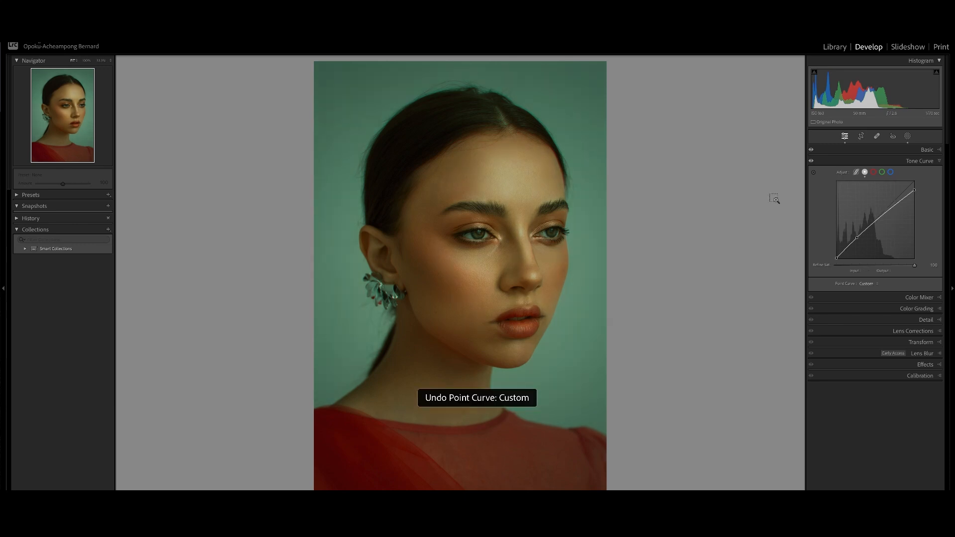
# Set the global Highlights to -7.
pyautogui.click(926, 150)
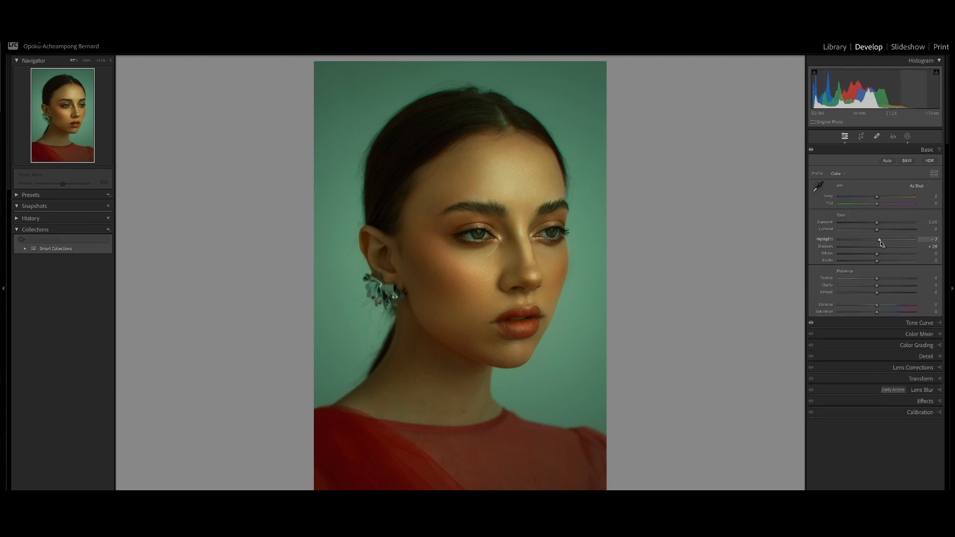
pyautogui.moveTo(880, 240); pyautogui.dragTo(876, 244)
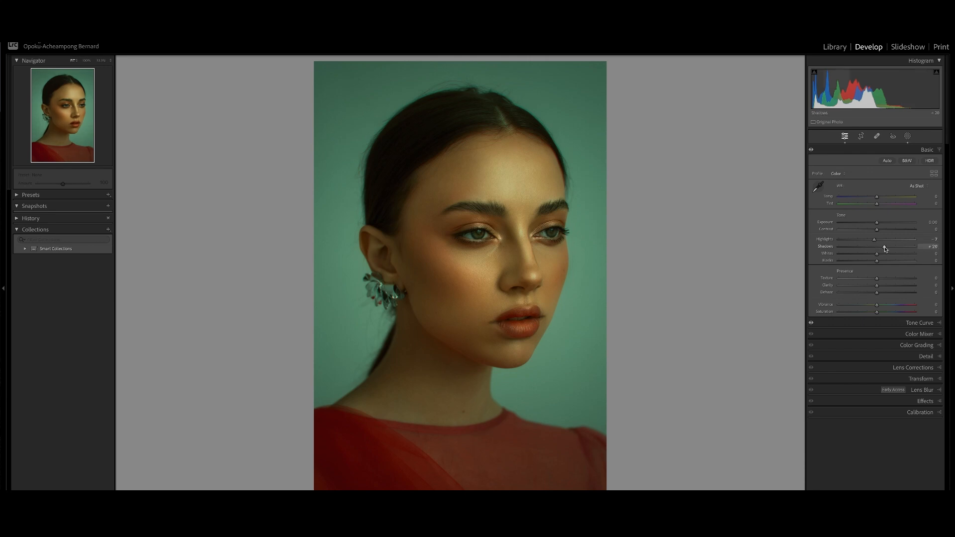
# Fine-tune the global Shadows and Highlights sliders slightly.
pyautogui.moveTo(884, 247); pyautogui.dragTo(884, 249)
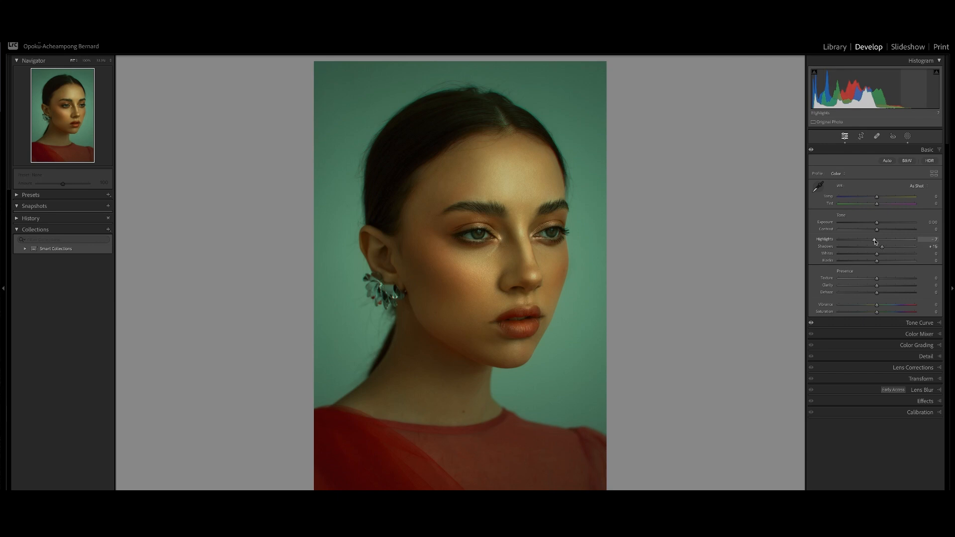
pyautogui.moveTo(875, 242); pyautogui.dragTo(882, 248)
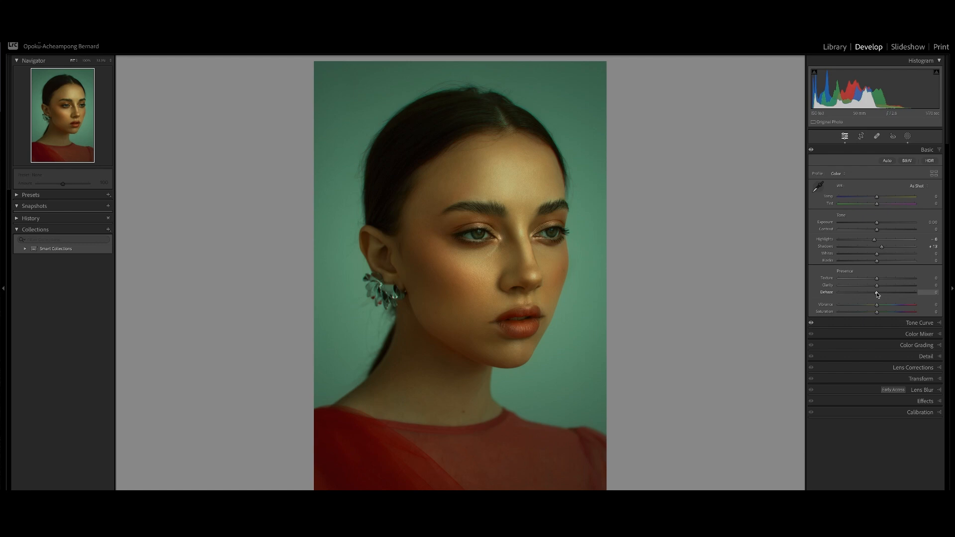
# Experiment with the Dehaze slider, reset it, and leave it at a slight value.
pyautogui.moveTo(878, 294); pyautogui.dragTo(873, 296)
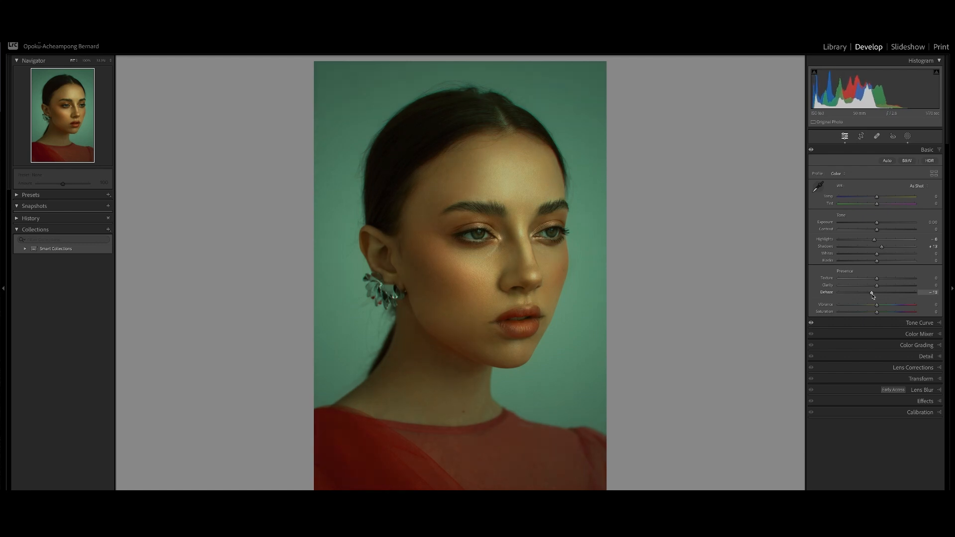
pyautogui.doubleClick(837, 295)
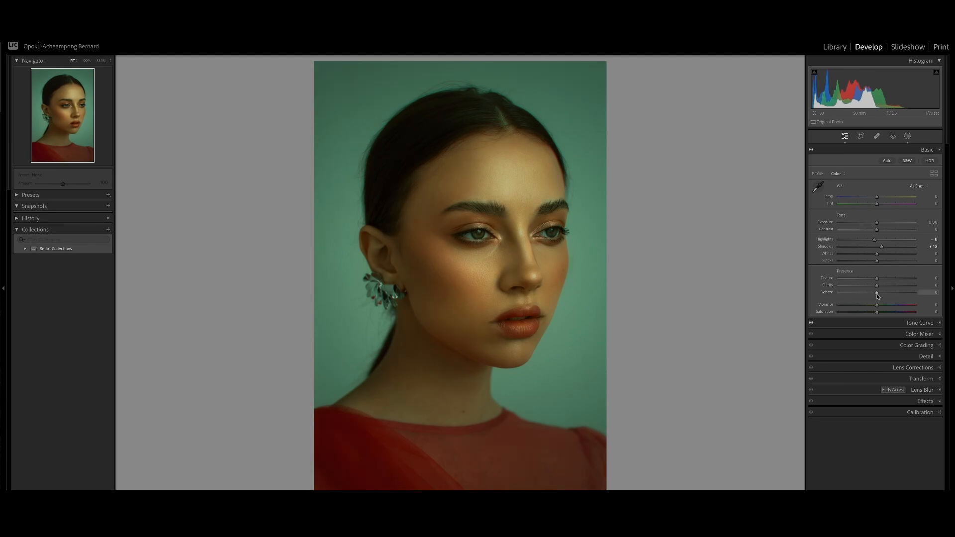
pyautogui.moveTo(878, 294); pyautogui.dragTo(884, 296)
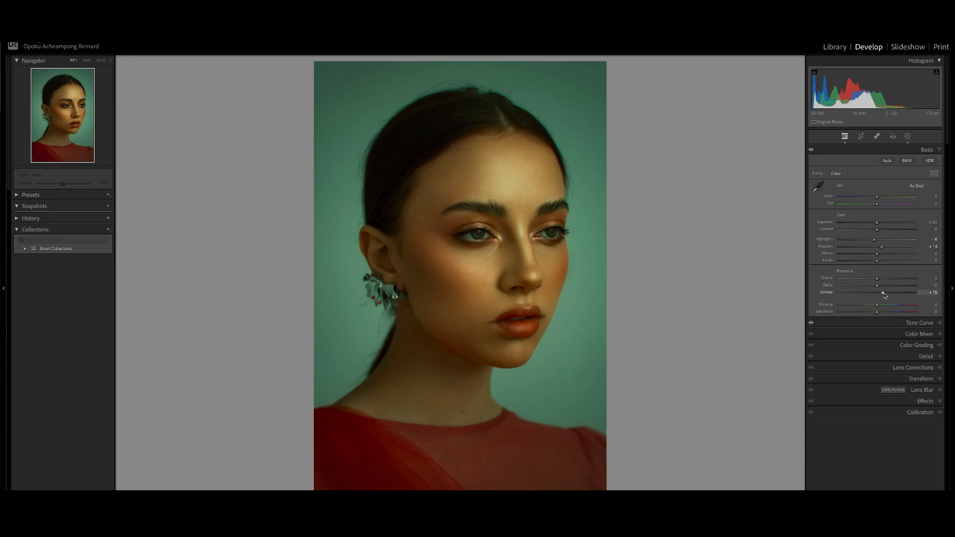
pyautogui.moveTo(883, 293); pyautogui.dragTo(880, 297)
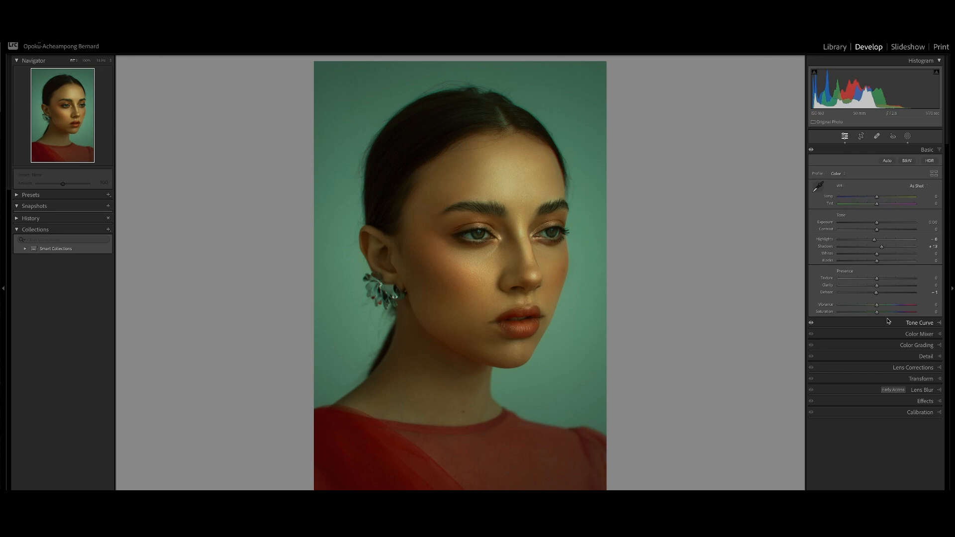
# Open the parametric tone curve and raise the Darks region slightly.
pyautogui.click(924, 151)
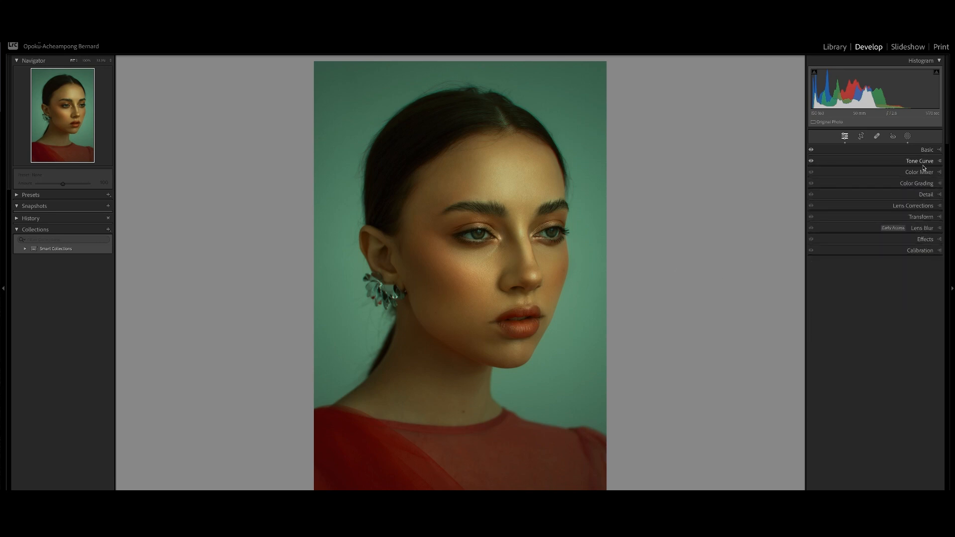
pyautogui.click(926, 164)
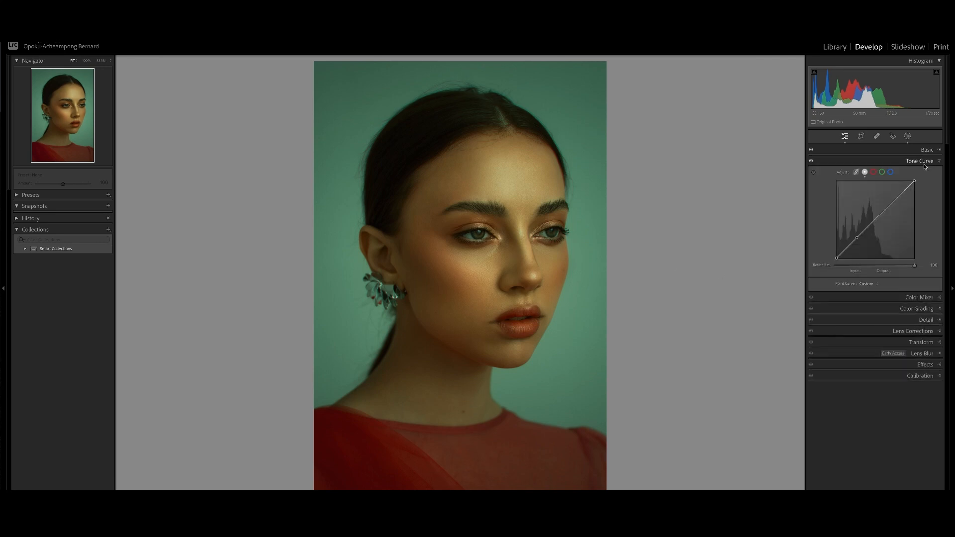
pyautogui.click(857, 172)
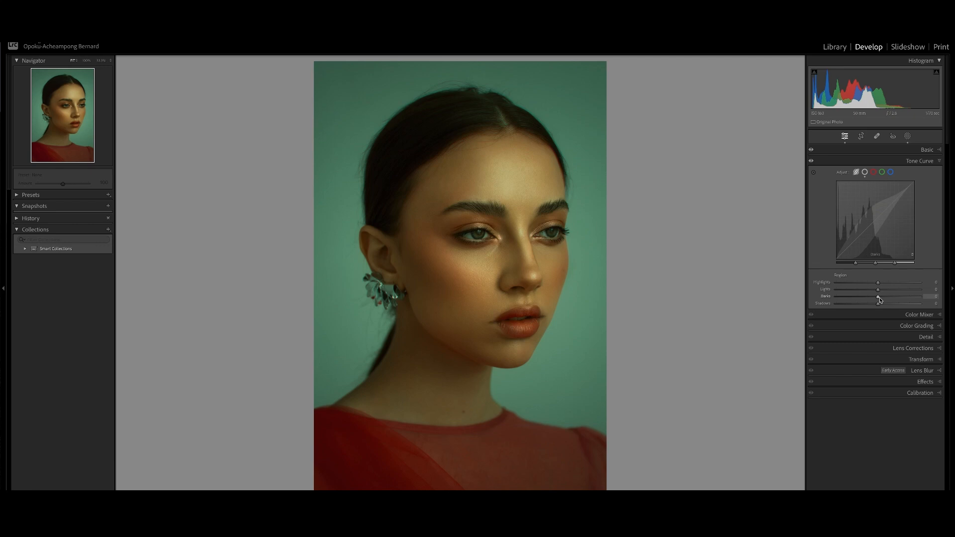
pyautogui.moveTo(880, 299); pyautogui.dragTo(882, 293)
pyautogui.click(925, 161)
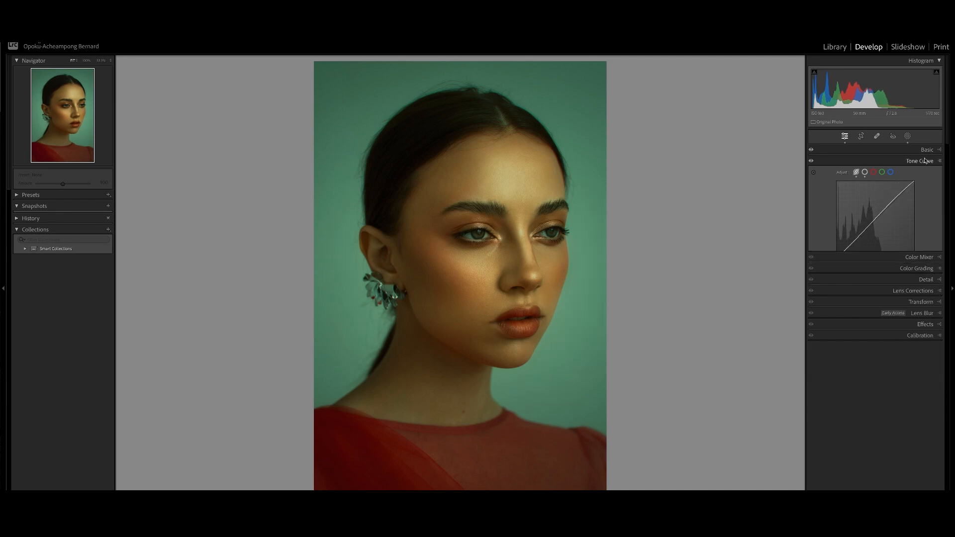
# Lower the Red luminance in the Color Mixer to -34 and inspect the face's skin up close.
pyautogui.click(926, 175)
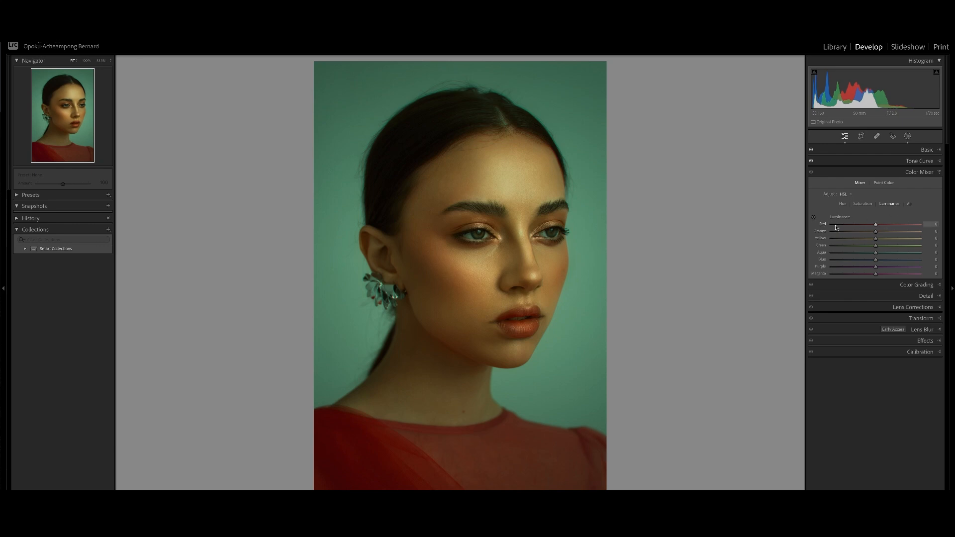
pyautogui.moveTo(876, 227); pyautogui.dragTo(852, 227)
pyautogui.click(521, 348)
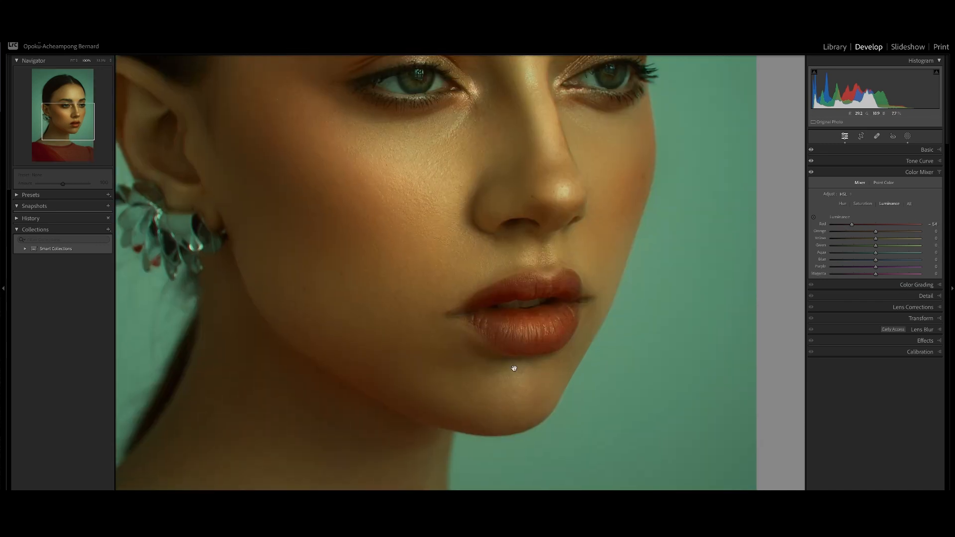
pyautogui.moveTo(512, 364); pyautogui.dragTo(574, 214)
pyautogui.moveTo(536, 409); pyautogui.dragTo(572, 322)
pyautogui.moveTo(569, 197); pyautogui.dragTo(584, 356)
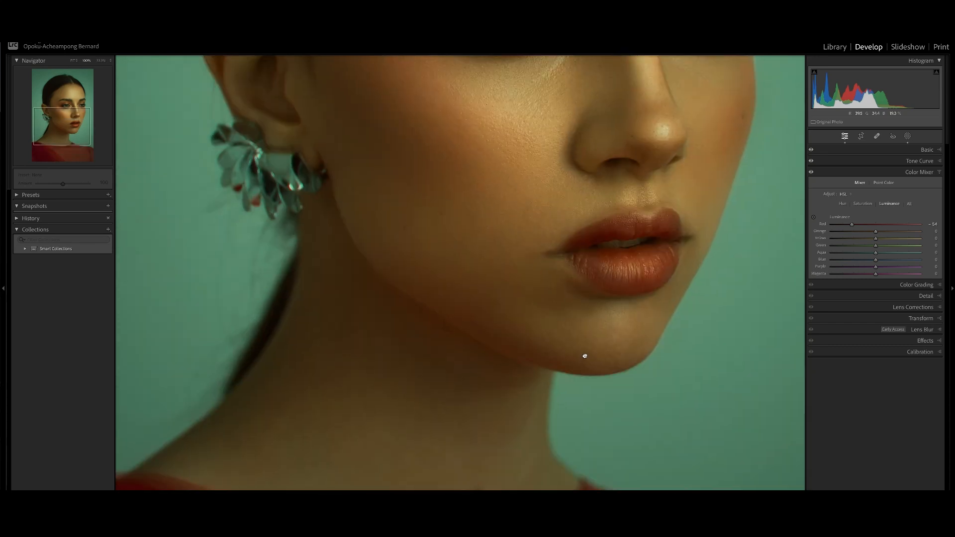
pyautogui.moveTo(582, 259); pyautogui.dragTo(581, 444)
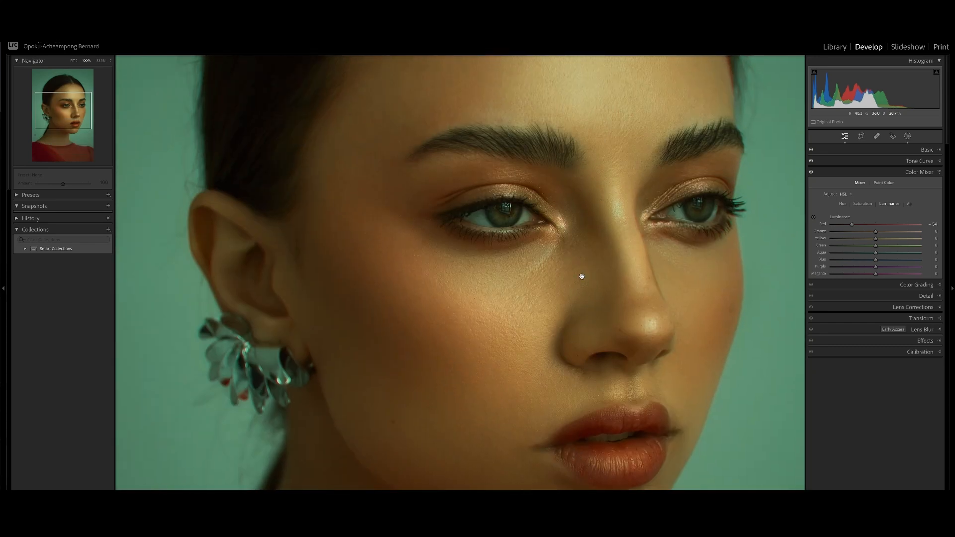
pyautogui.moveTo(581, 275); pyautogui.dragTo(547, 436)
pyautogui.click(548, 246)
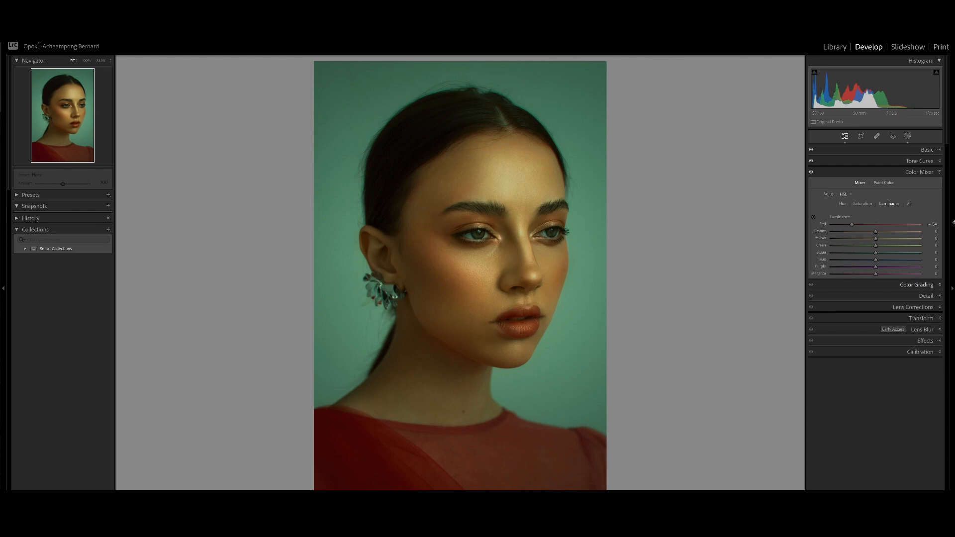
# Reduce the Red saturation slightly and lower the Red luminance further.
pyautogui.click(864, 204)
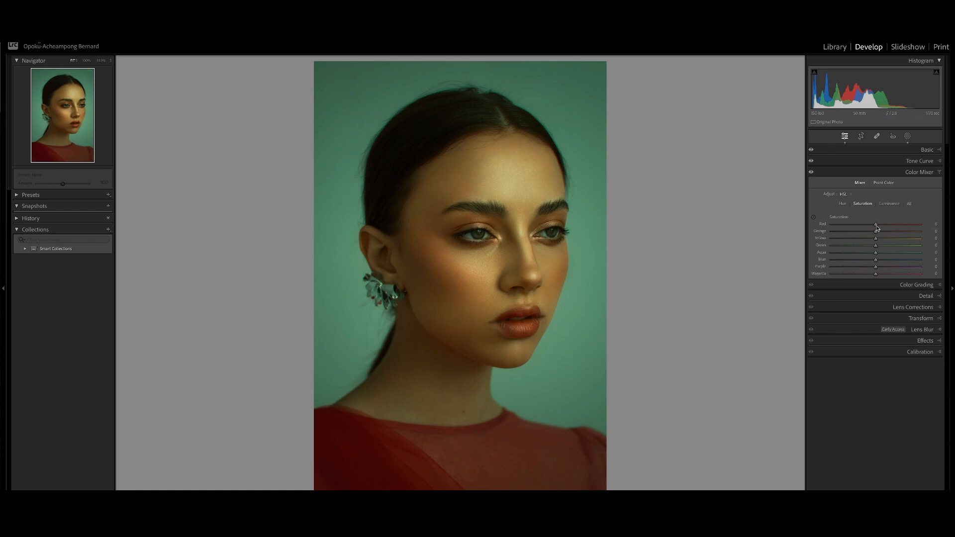
pyautogui.moveTo(876, 225)
pyautogui.mouseDown()
pyautogui.moveTo(885, 227)
pyautogui.moveTo(873, 227)
pyautogui.mouseUp()
pyautogui.click(843, 204)
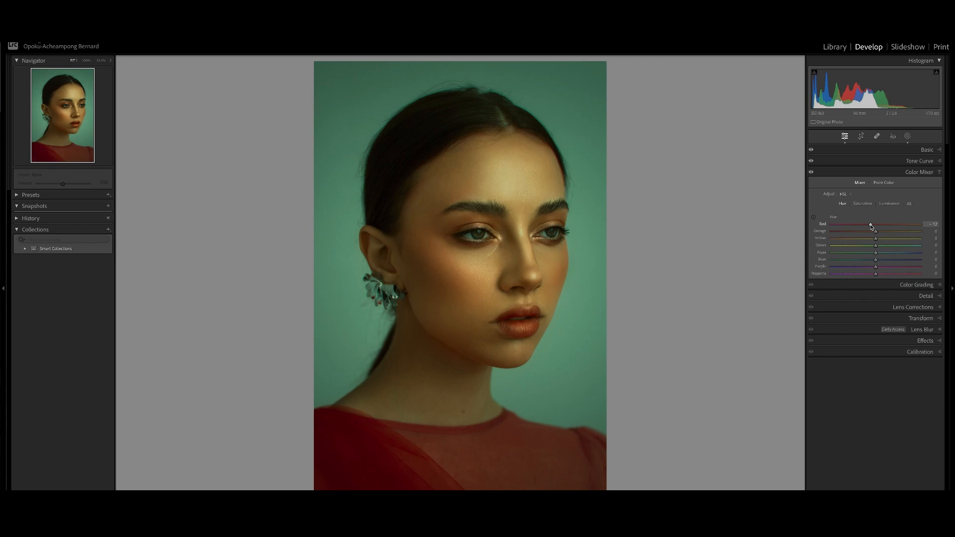
pyautogui.click(889, 204)
pyautogui.moveTo(875, 224); pyautogui.dragTo(848, 227)
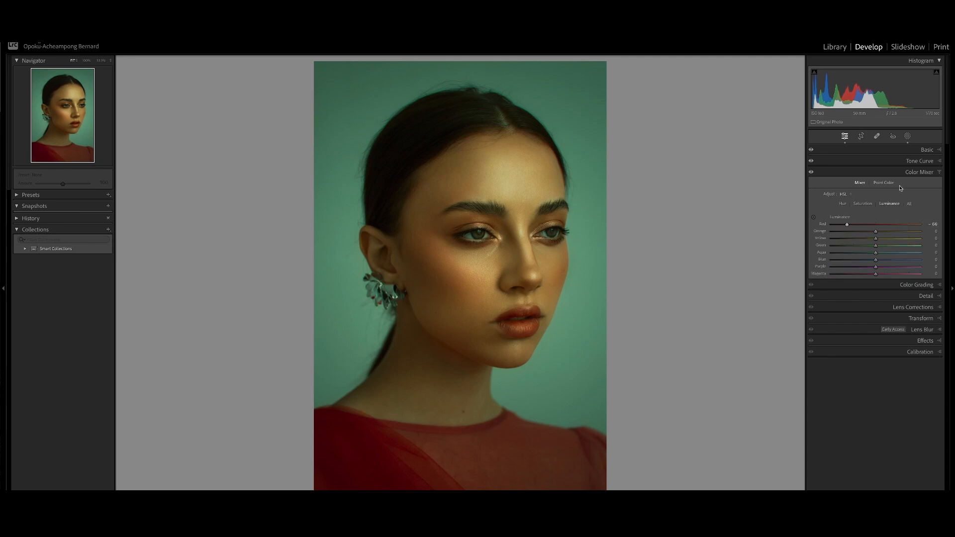
# Give the shadows a warm orange tint in Color Grading, around hue 24.
pyautogui.click(914, 174)
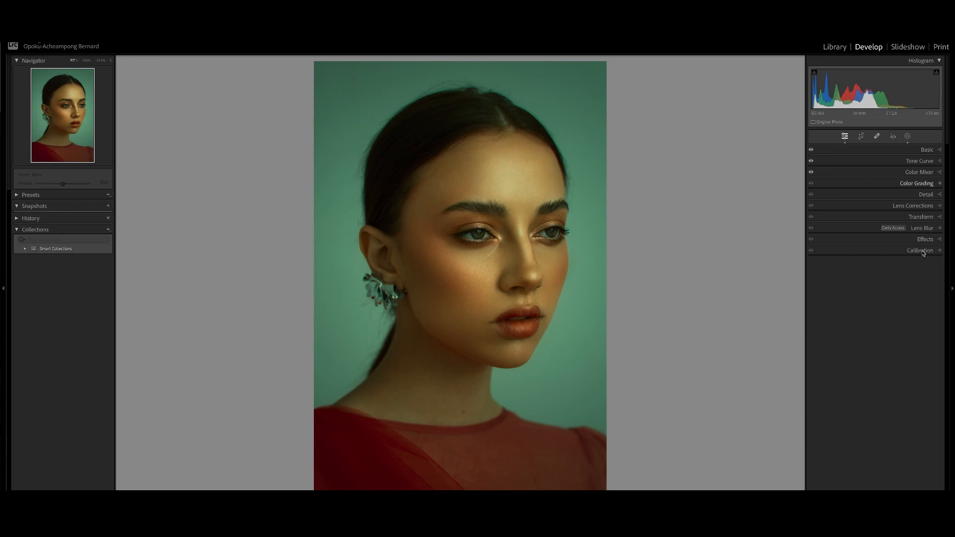
pyautogui.click(926, 184)
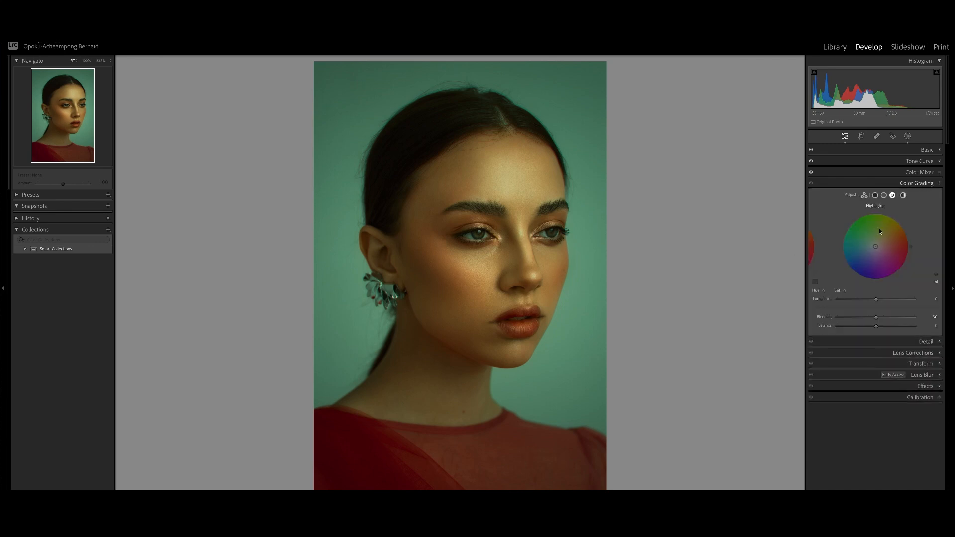
pyautogui.click(875, 196)
pyautogui.moveTo(876, 247); pyautogui.dragTo(879, 245)
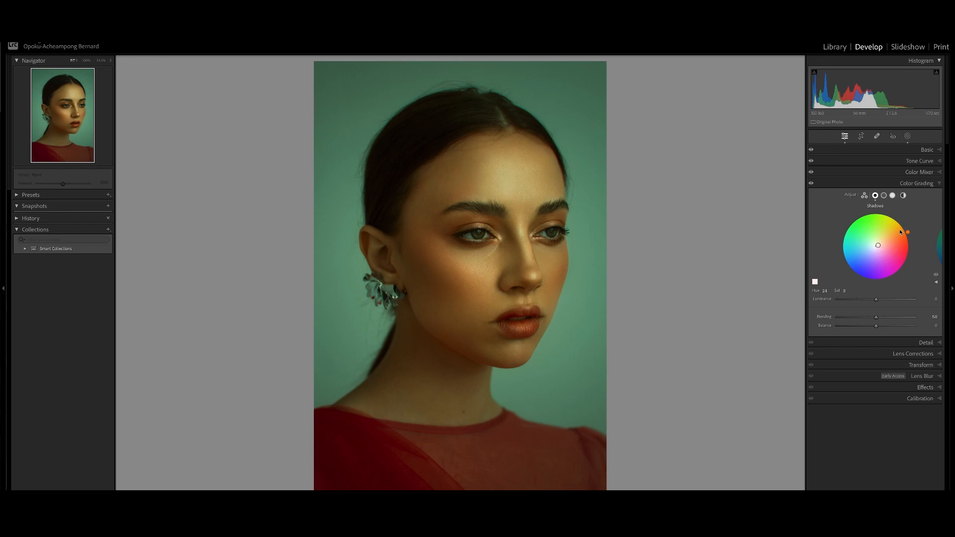
pyautogui.moveTo(909, 233); pyautogui.dragTo(911, 252)
pyautogui.moveTo(910, 238); pyautogui.dragTo(910, 242)
# Tint the highlights teal-green in Color Grading, around hue 126 and saturation 12.
pyautogui.click(892, 196)
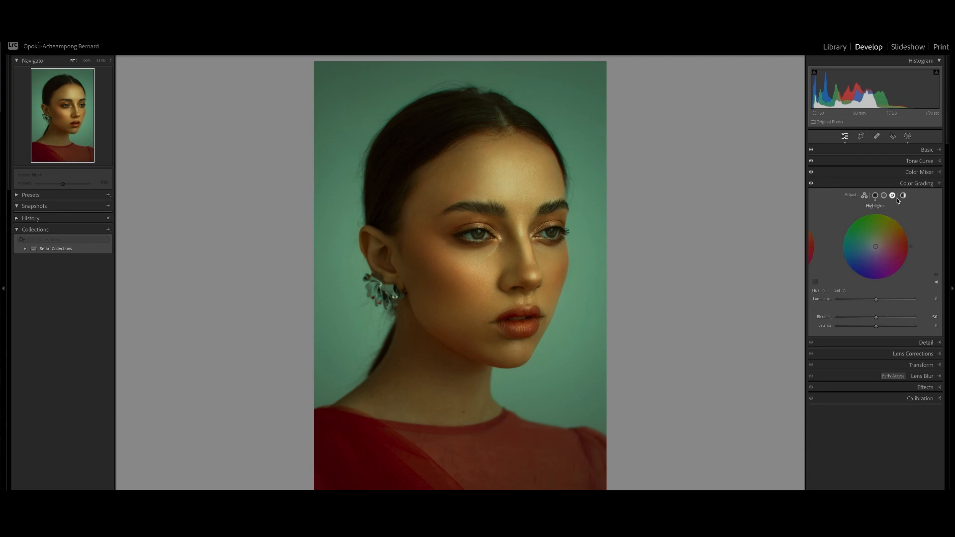
pyautogui.moveTo(875, 246); pyautogui.dragTo(852, 221)
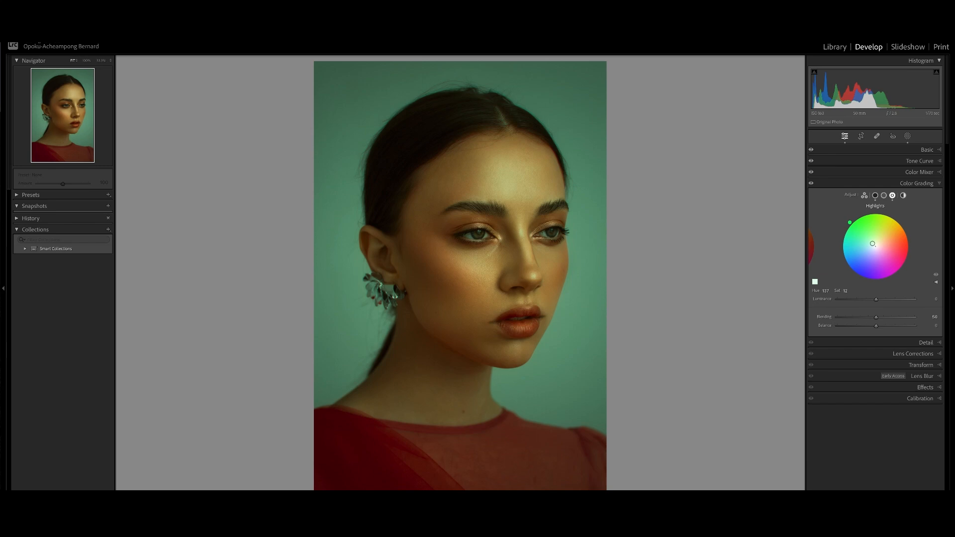
pyautogui.moveTo(855, 218); pyautogui.dragTo(859, 215)
pyautogui.moveTo(874, 244)
pyautogui.mouseDown()
pyautogui.moveTo(866, 254)
pyautogui.moveTo(872, 247)
pyautogui.mouseUp()
pyautogui.press('super+minus')
pyautogui.press('super+minus')
pyautogui.press('super+equal')
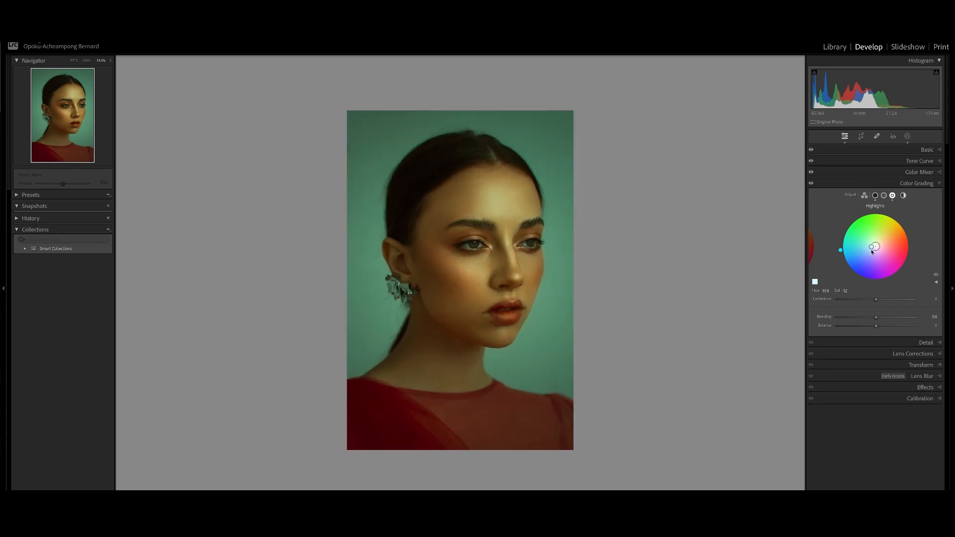
pyautogui.moveTo(840, 250); pyautogui.dragTo(840, 253)
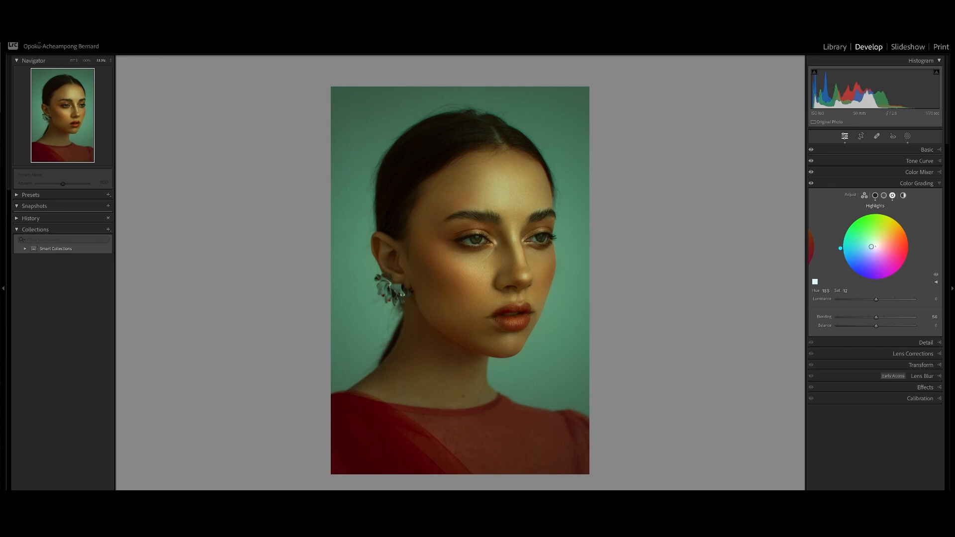
pyautogui.press('super+equal')
pyautogui.moveTo(872, 246); pyautogui.dragTo(871, 247)
pyautogui.press('super+minus')
# Compare the shadows, midtones and highlights grading wheels, and try nudging the highlight hue, then undo it.
pyautogui.click(884, 195)
pyautogui.click(875, 195)
pyautogui.click(893, 195)
pyautogui.click(875, 196)
pyautogui.click(892, 195)
pyautogui.moveTo(871, 242)
pyautogui.mouseDown()
pyautogui.moveTo(880, 236)
pyautogui.moveTo(872, 243)
pyautogui.mouseUp()
pyautogui.hotkey('ctrl', 'z')
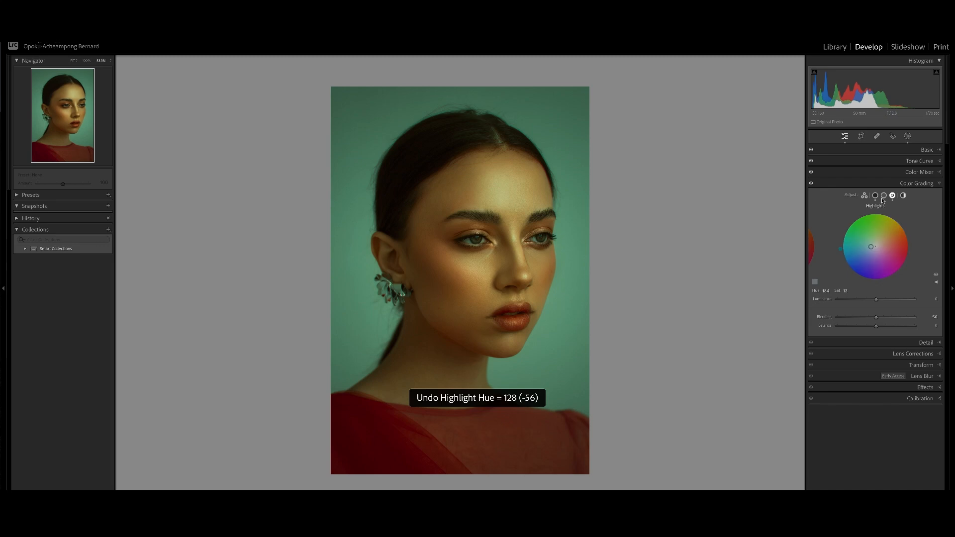
# Give the midtones a subtle green tint in Color Grading, around hue 123.
pyautogui.click(884, 196)
pyautogui.click(876, 241)
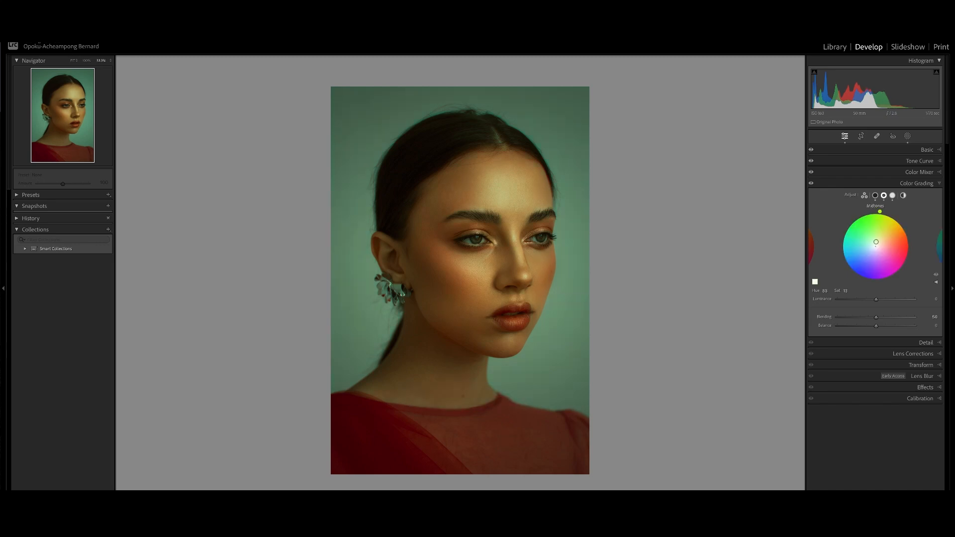
pyautogui.moveTo(876, 241); pyautogui.dragTo(874, 244)
pyautogui.moveTo(849, 224); pyautogui.dragTo(852, 221)
pyautogui.click(845, 292)
pyautogui.write('7')
pyautogui.press('Return')
pyautogui.moveTo(854, 223); pyautogui.dragTo(856, 221)
# Adjust the color grading Blending while checking the face zoomed in.
pyautogui.click(600, 272)
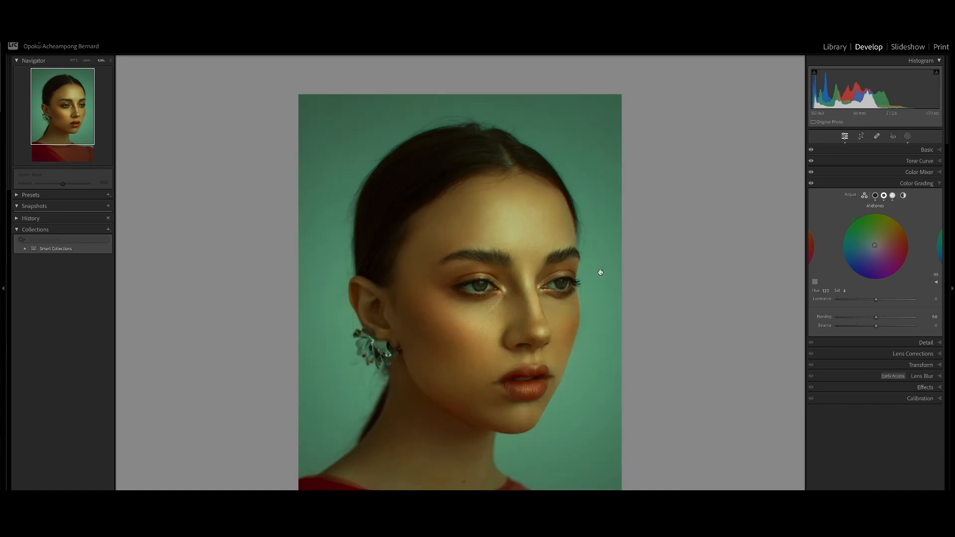
pyautogui.moveTo(551, 341); pyautogui.dragTo(562, 269)
pyautogui.hotkey('ctrl', '=')
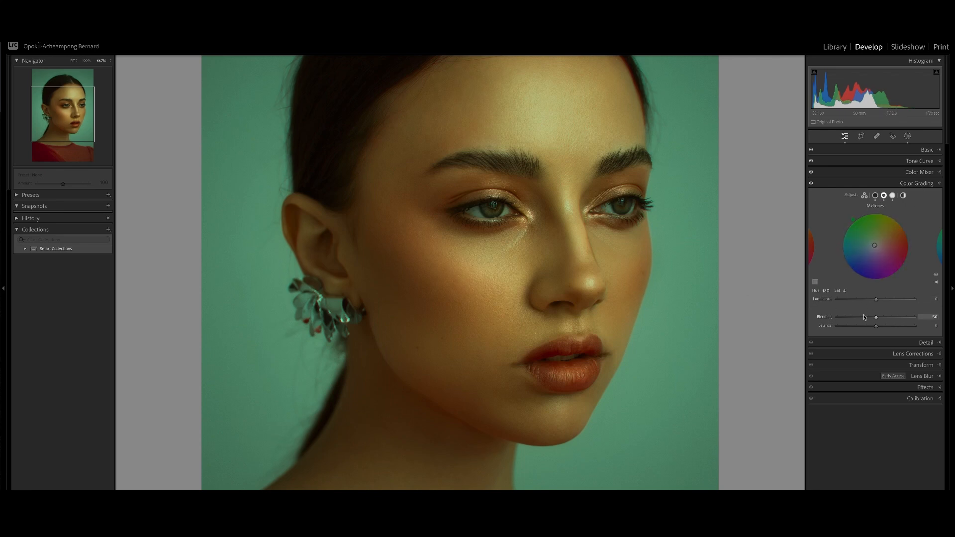
pyautogui.moveTo(877, 320); pyautogui.dragTo(902, 327)
pyautogui.hotkey('ctrl', '-')
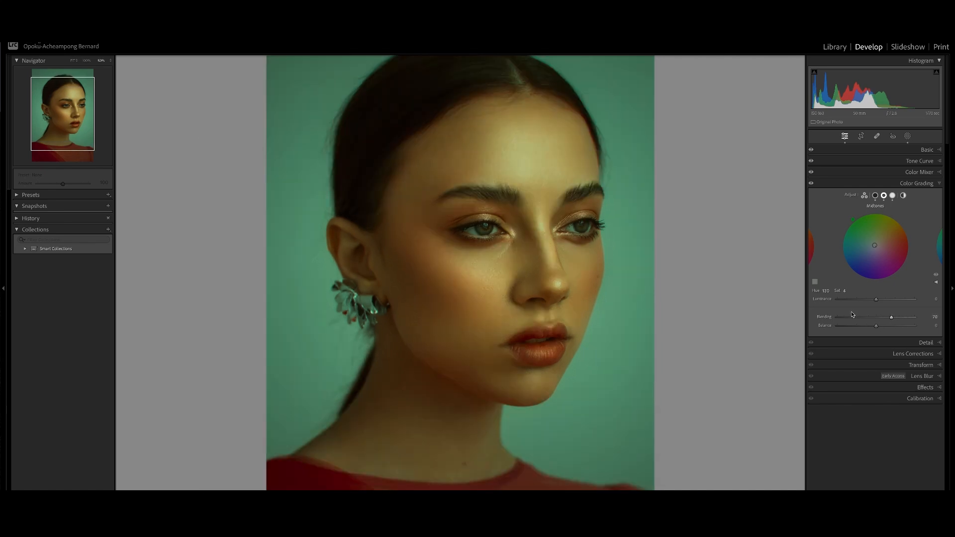
pyautogui.hotkey('ctrl', '-')
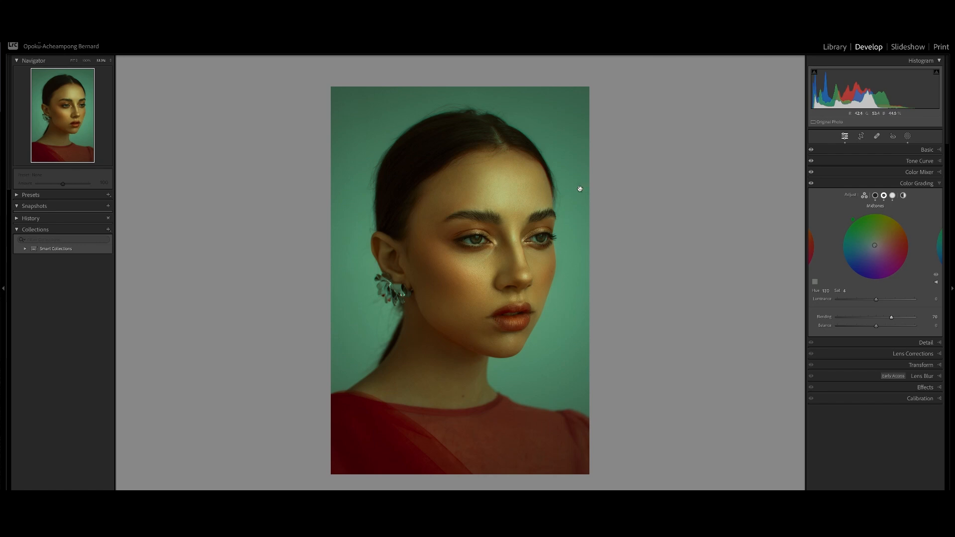
pyautogui.hotkey('ctrl', '=')
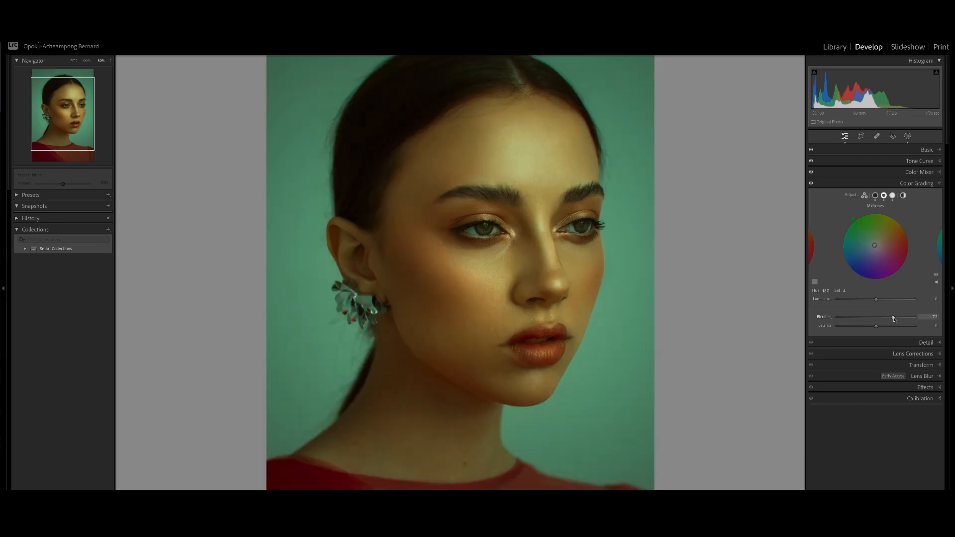
pyautogui.moveTo(893, 318); pyautogui.dragTo(855, 318)
pyautogui.moveTo(910, 328); pyautogui.dragTo(889, 321)
pyautogui.hotkey('ctrl', '-')
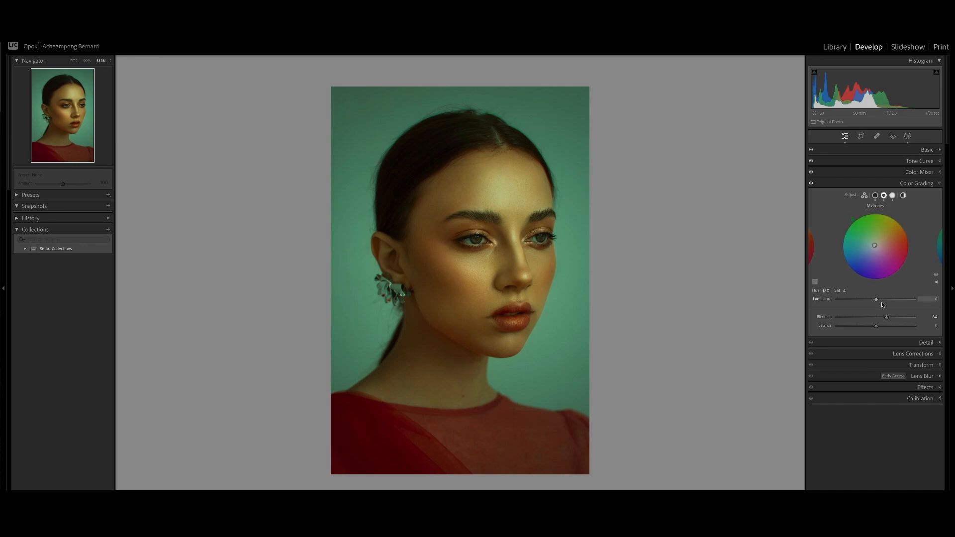
# Fine-tune the color grading Blending slider again while viewing the face enlarged.
pyautogui.hotkey('ctrl', '+')
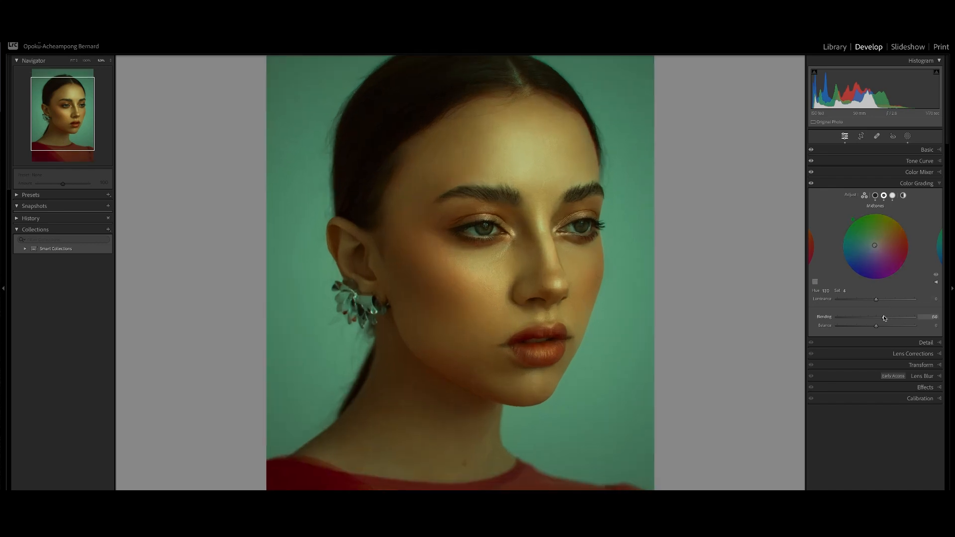
pyautogui.moveTo(884, 318); pyautogui.dragTo(886, 318)
pyautogui.click(893, 196)
pyautogui.moveTo(887, 319); pyautogui.dragTo(884, 320)
pyautogui.hotkey('ctrl', '-')
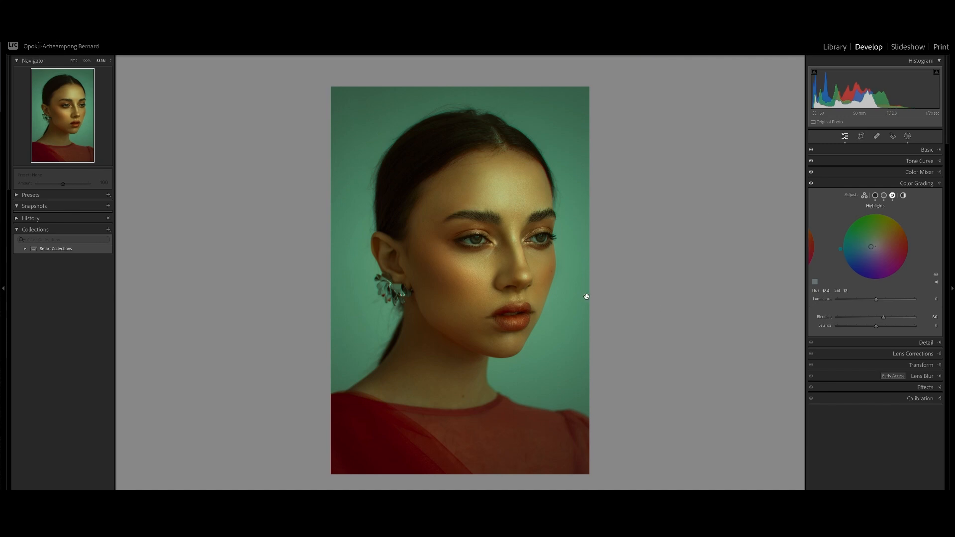
# Open Calibration and reduce the Green Primary and Blue Primary saturation.
pyautogui.click(916, 184)
pyautogui.click(917, 250)
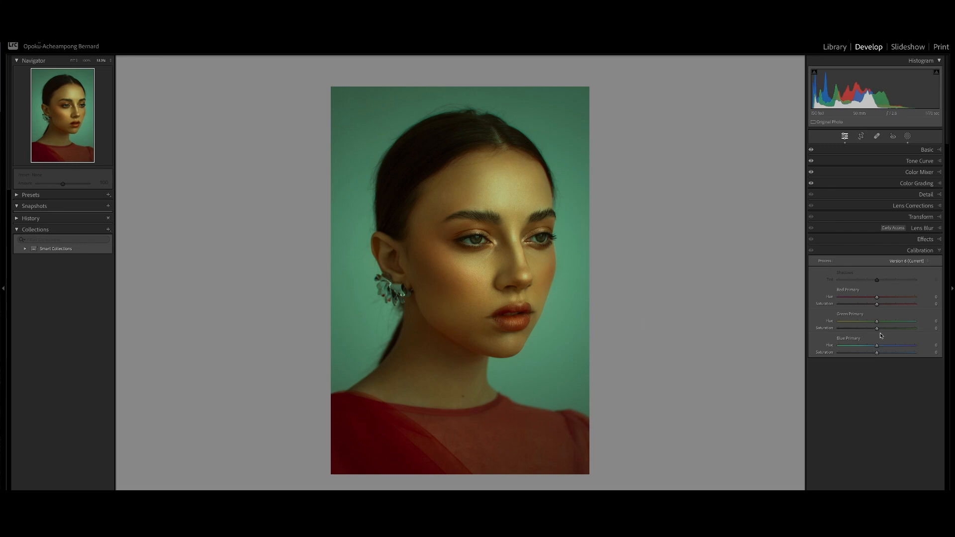
pyautogui.moveTo(878, 331); pyautogui.dragTo(874, 357)
pyautogui.click(440, 209)
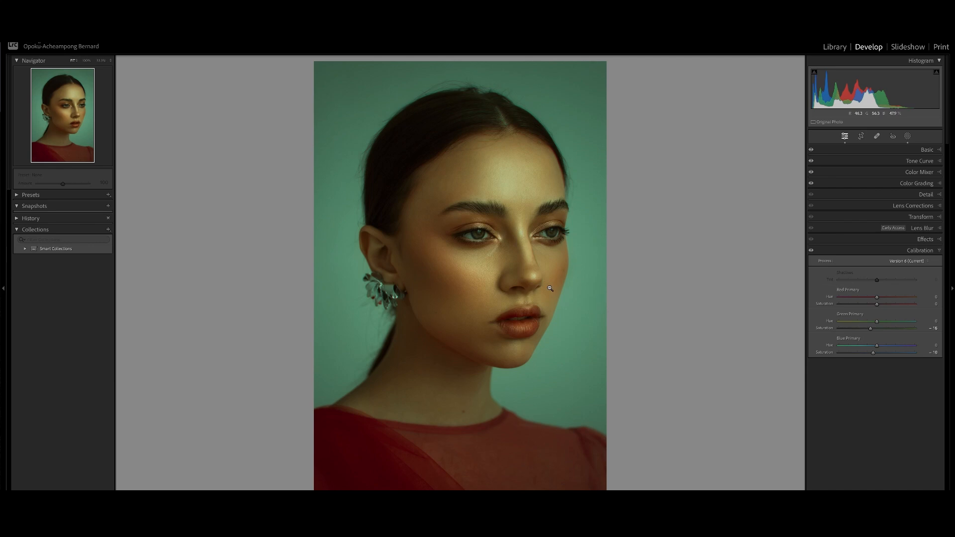
# Toggle the before/after view and inspect the skin and face details at closer zoom.
pyautogui.press('\\')
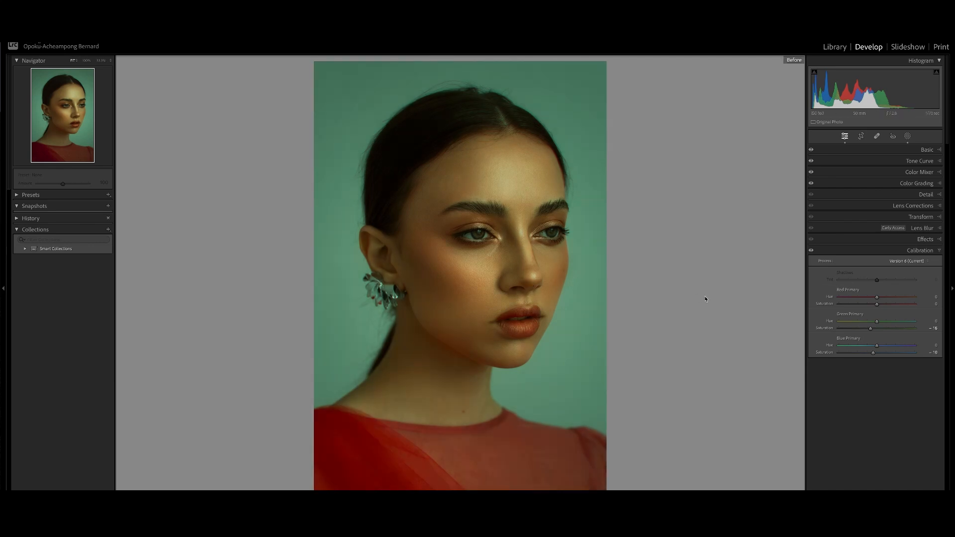
pyautogui.press('\\')
pyautogui.press('\\')
pyautogui.press('\\')
pyautogui.press('\\')
pyautogui.press('\\')
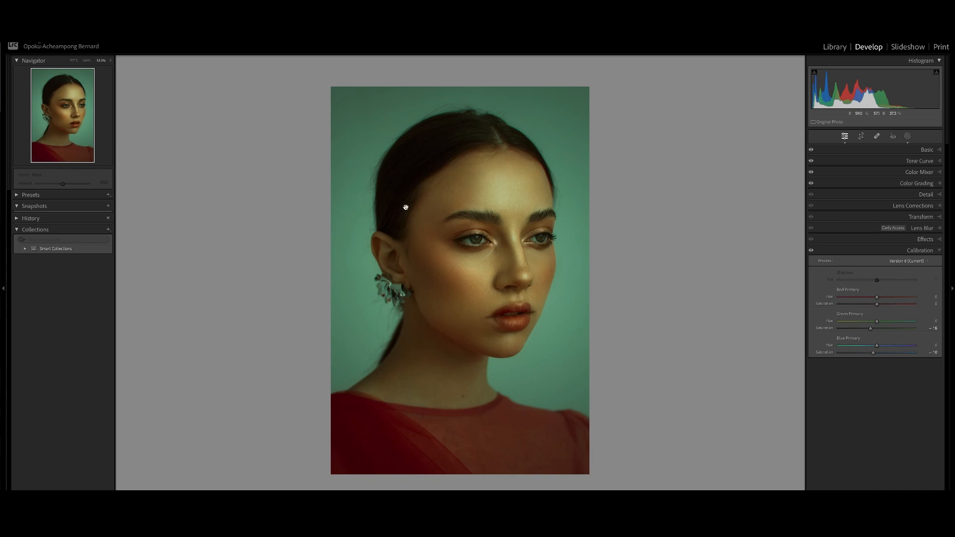
pyautogui.click(87, 60)
pyautogui.moveTo(500, 354)
pyautogui.mouseDown()
pyautogui.moveTo(486, 329)
pyautogui.moveTo(503, 366)
pyautogui.mouseUp()
pyautogui.scroll(-10, 503, 366)
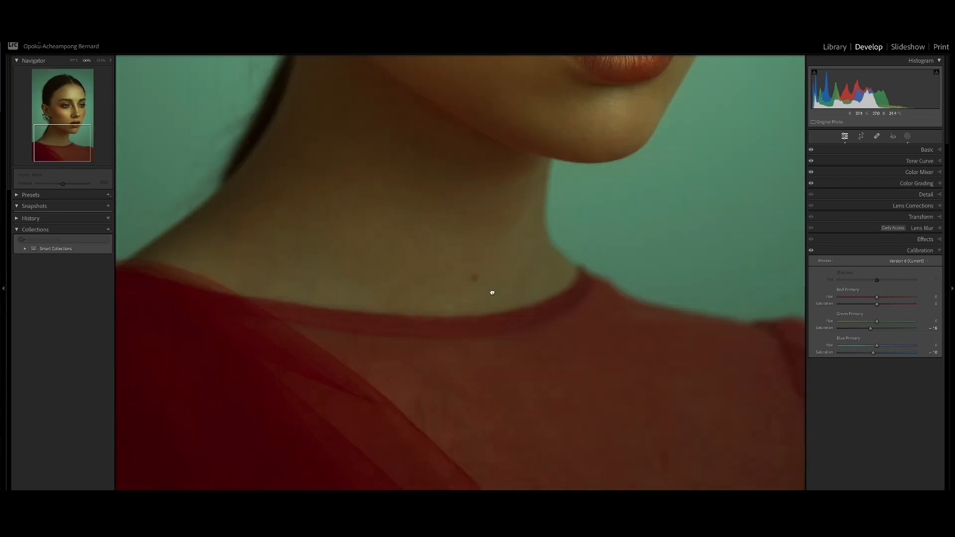
pyautogui.click(492, 292)
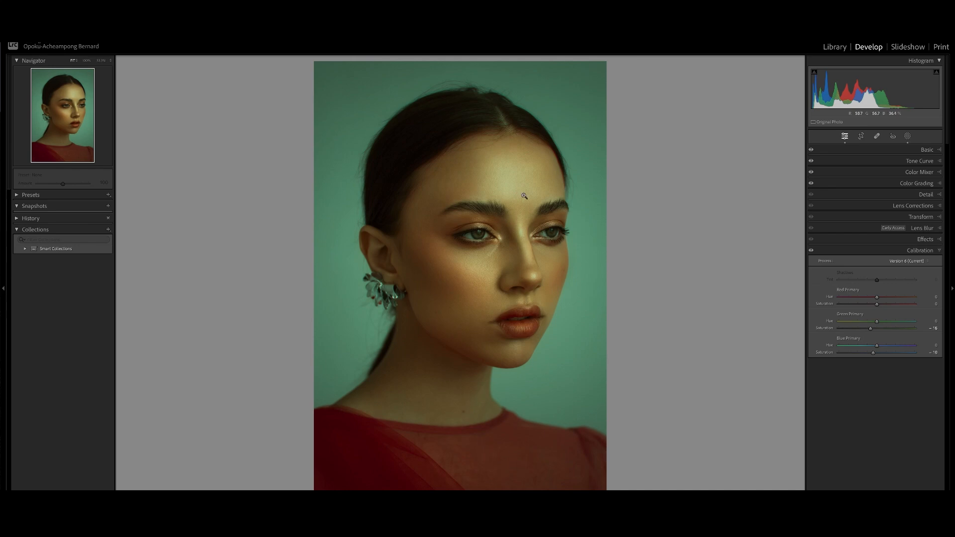
pyautogui.click(482, 240)
pyautogui.moveTo(486, 244); pyautogui.dragTo(502, 281)
pyautogui.moveTo(496, 383); pyautogui.dragTo(489, 303)
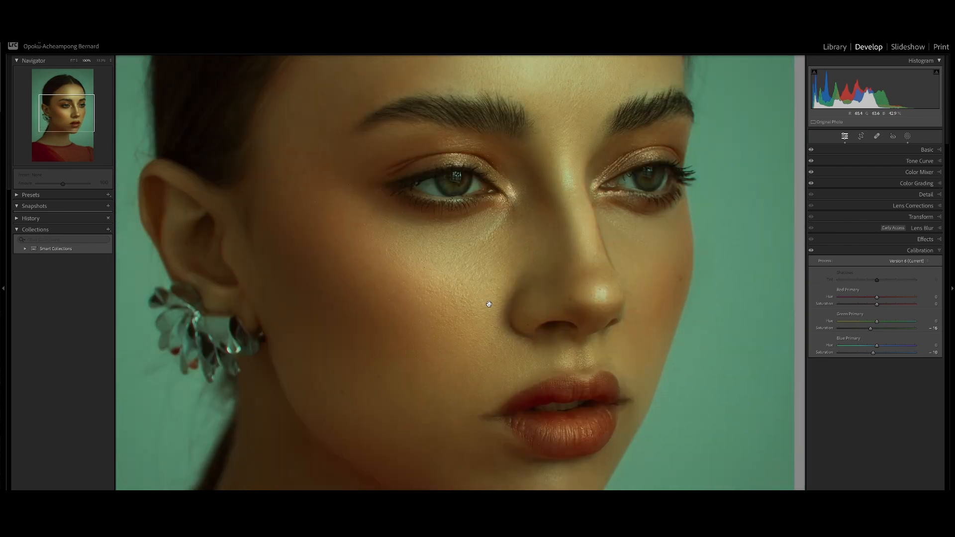
pyautogui.click(489, 303)
# Add film grain in Effects, with the amount set to 41 and size to 37.
pyautogui.click(915, 251)
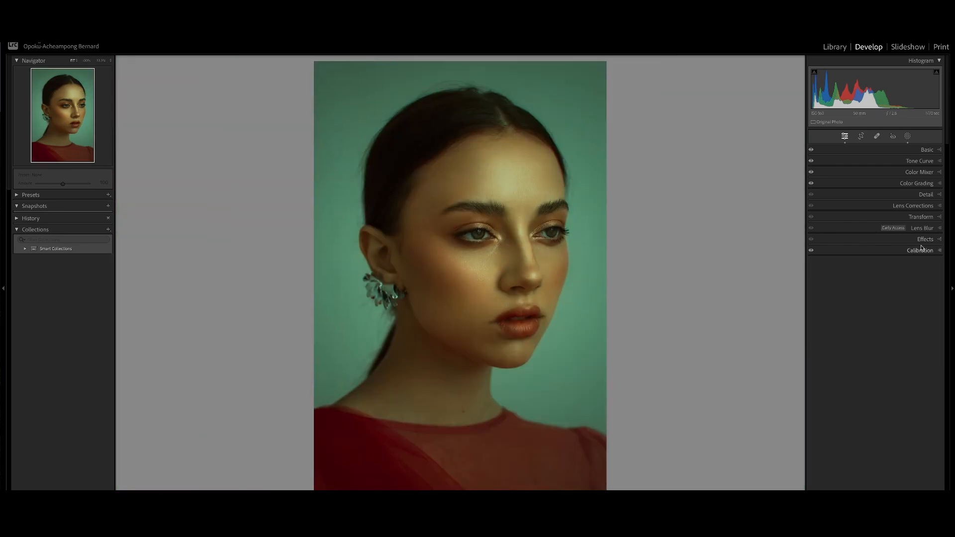
pyautogui.click(931, 242)
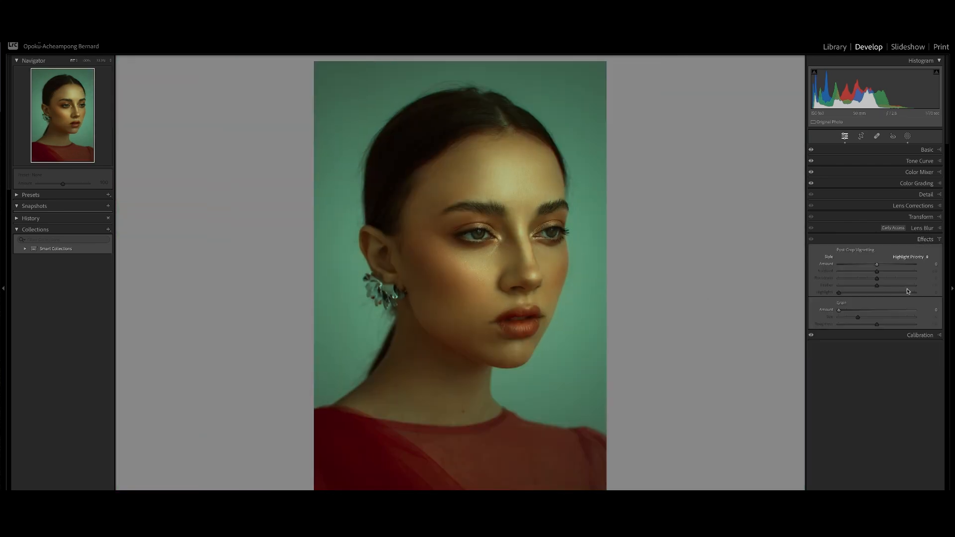
pyautogui.click(871, 311)
pyautogui.click(514, 273)
pyautogui.scroll(3, 709, 321)
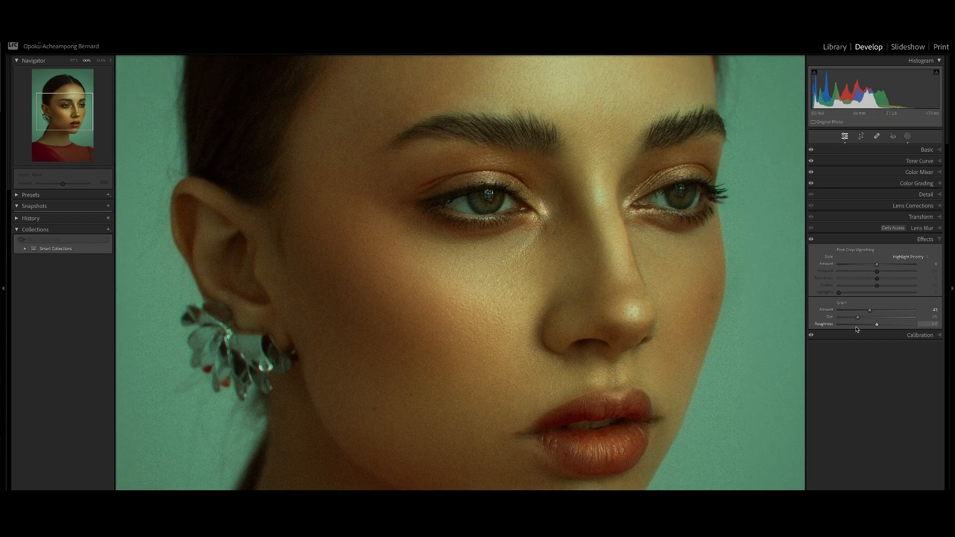
pyautogui.moveTo(859, 318); pyautogui.dragTo(864, 320)
pyautogui.click(554, 298)
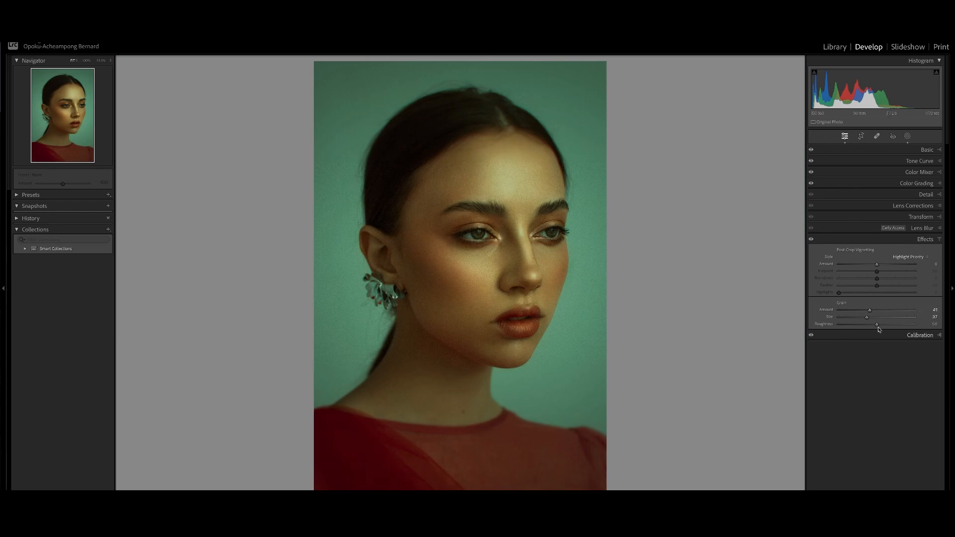
# Examine the grain texture across the face at close zoom.
pyautogui.click(497, 297)
pyautogui.moveTo(508, 234); pyautogui.dragTo(513, 372)
pyautogui.moveTo(522, 214); pyautogui.dragTo(508, 289)
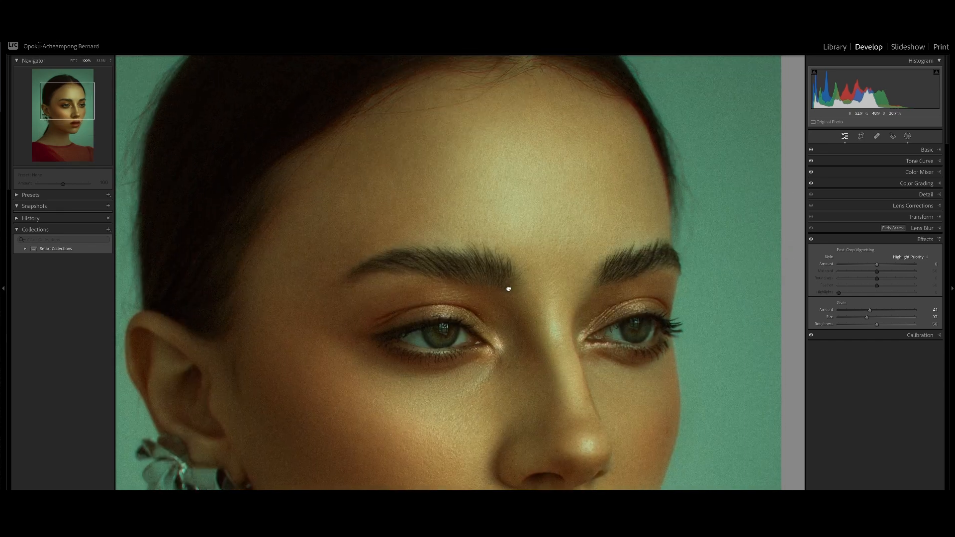
pyautogui.click(534, 234)
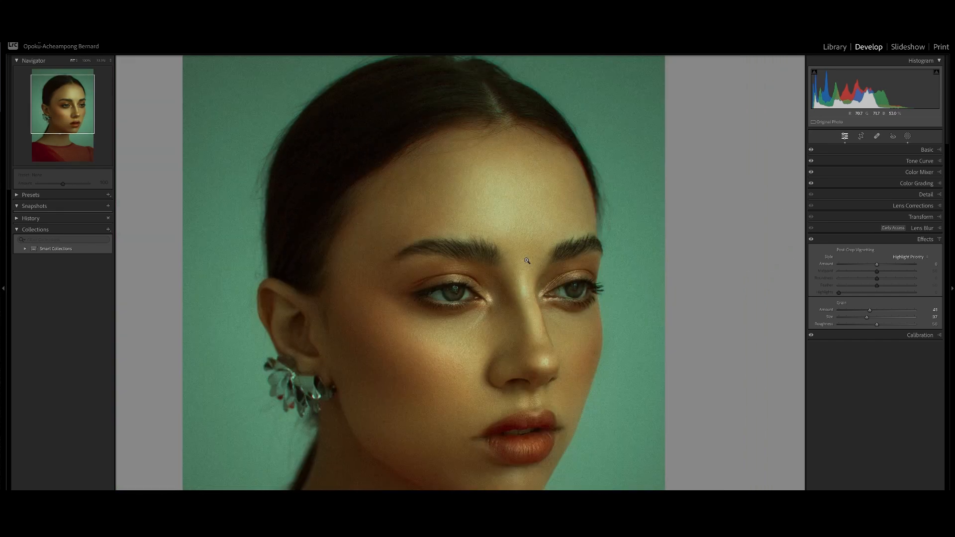
pyautogui.click(527, 261)
pyautogui.click(497, 286)
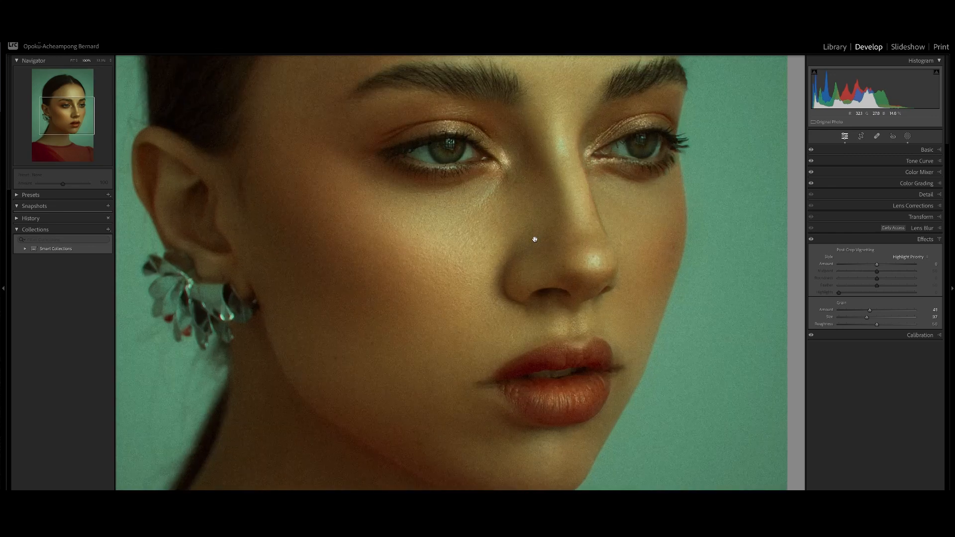
pyautogui.moveTo(534, 238); pyautogui.dragTo(504, 279)
pyautogui.moveTo(501, 242); pyautogui.dragTo(503, 260)
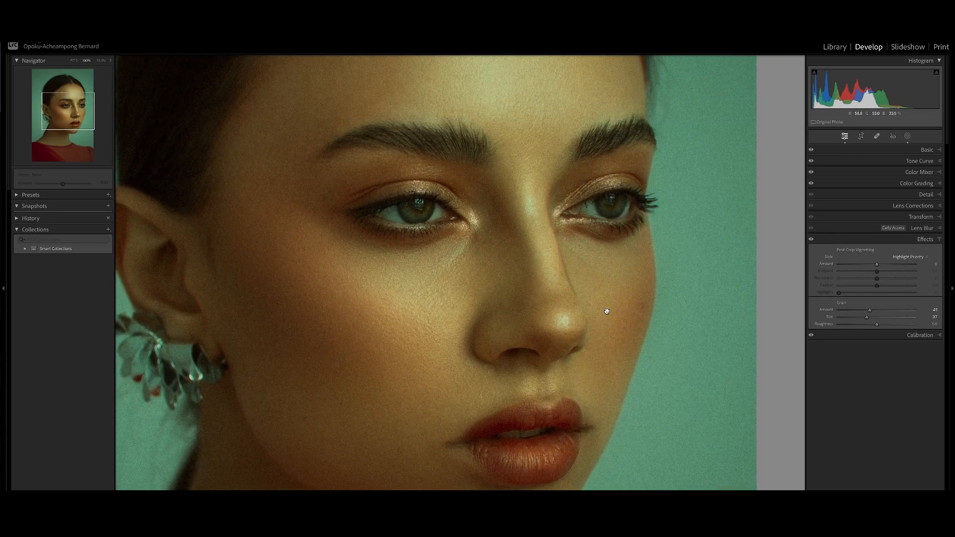
pyautogui.click(619, 281)
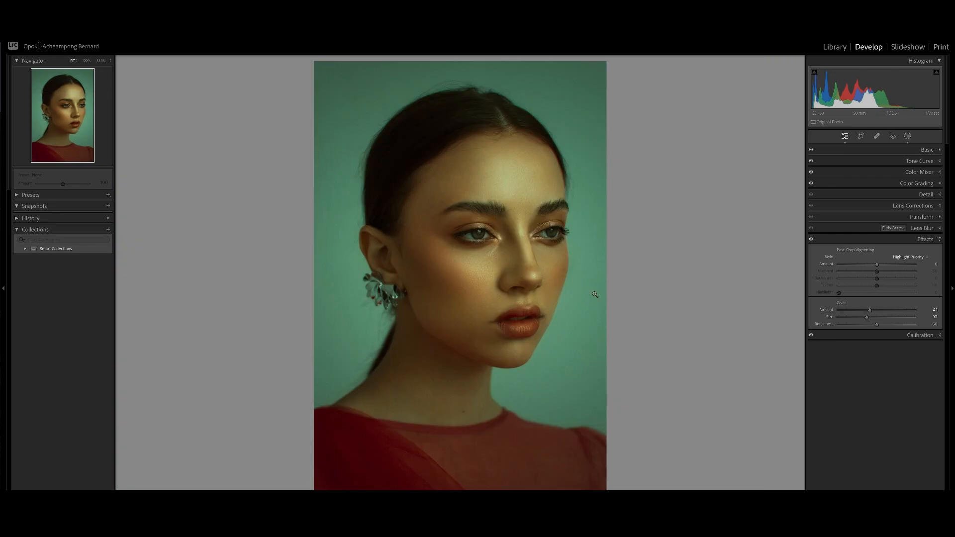